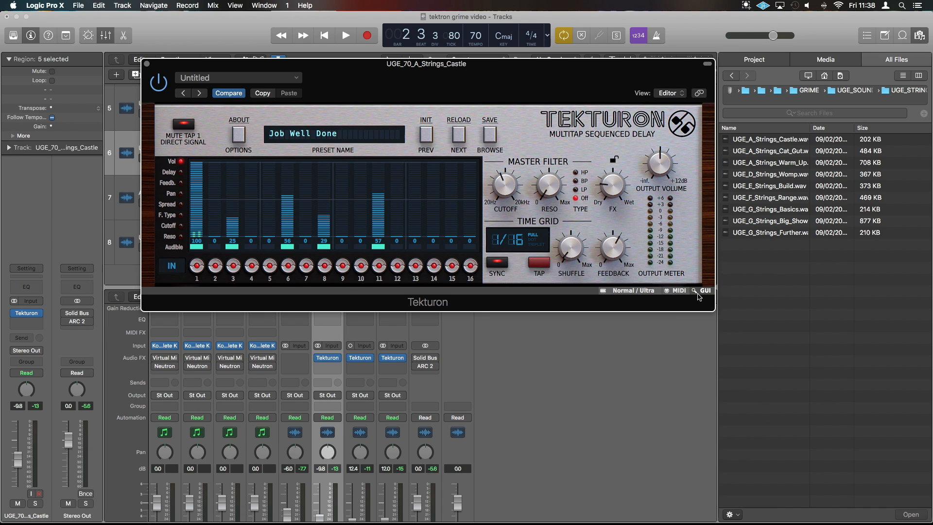
- Shrink the Tekturon plug-in interface and enlarge it back to its previous size
{"action": "left_click", "coordinate": [703, 291]}
{"action": "left_click", "coordinate": [704, 273]}
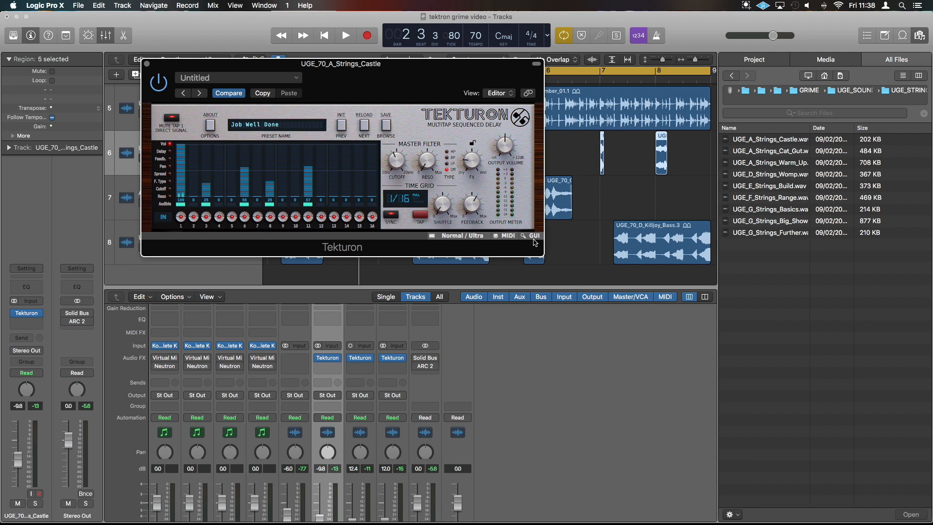
{"action": "left_click", "coordinate": [534, 236]}
{"action": "left_click", "coordinate": [524, 226]}
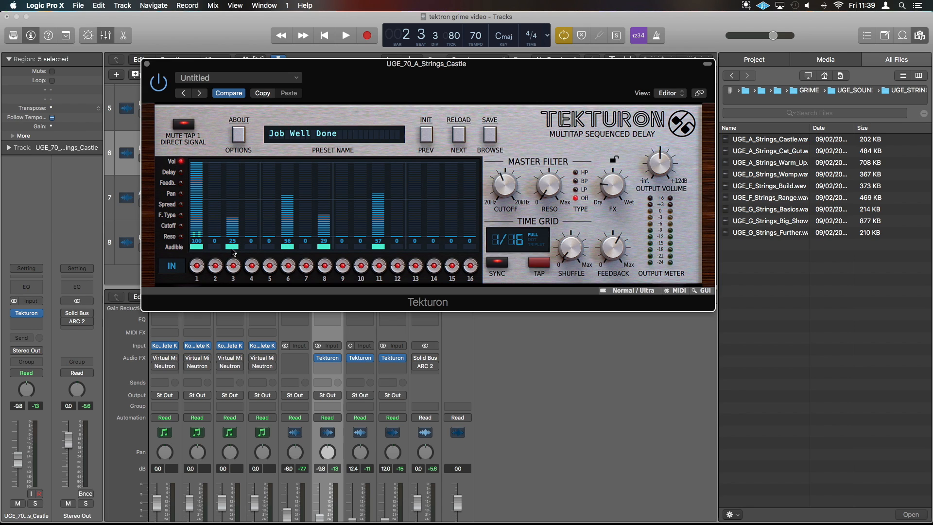
- Set the volume of tap 3 to 38 in the Tekturon sequencer and close the plug-in window
{"action": "mouse_move", "coordinate": [234, 209]}
{"action": "left_mouse_down"}
{"action": "mouse_move", "coordinate": [233, 164]}
{"action": "mouse_move", "coordinate": [234, 211]}
{"action": "mouse_move", "coordinate": [252, 236]}
{"action": "mouse_move", "coordinate": [250, 172]}
{"action": "mouse_move", "coordinate": [255, 238]}
{"action": "left_mouse_up"}
{"action": "left_click_drag", "start_coordinate": [250, 239], "coordinate": [247, 311]}
{"action": "left_click", "coordinate": [147, 63]}
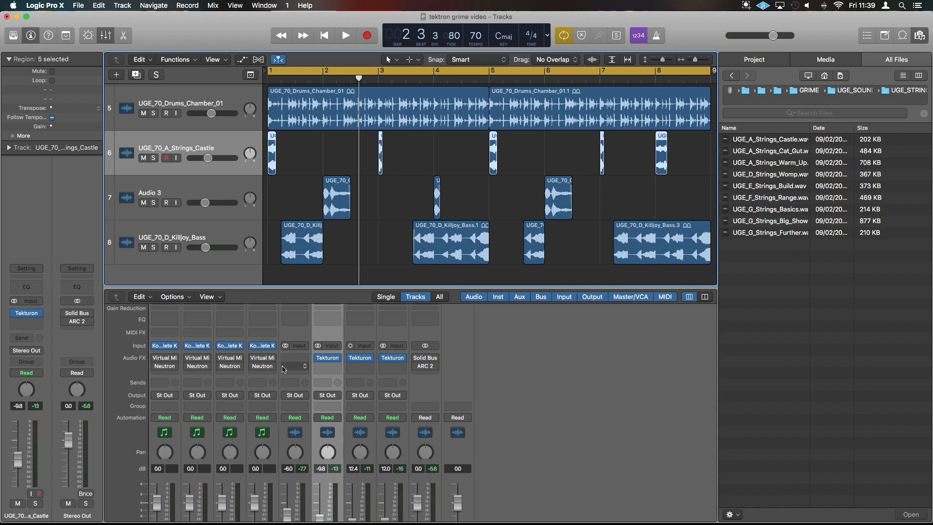
- Bypass Tekturon on the Strings Castle, Audio 3 and Killjoy Bass tracks and play the arrangement without the delays
{"action": "left_click", "coordinate": [318, 358]}
{"action": "left_click", "coordinate": [351, 359]}
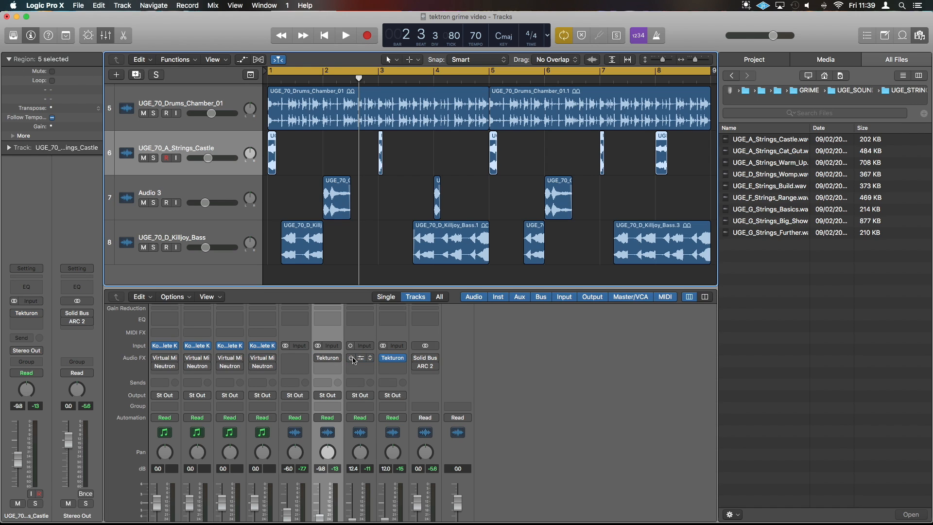
{"action": "left_click", "coordinate": [383, 358]}
{"action": "key", "text": "space"}
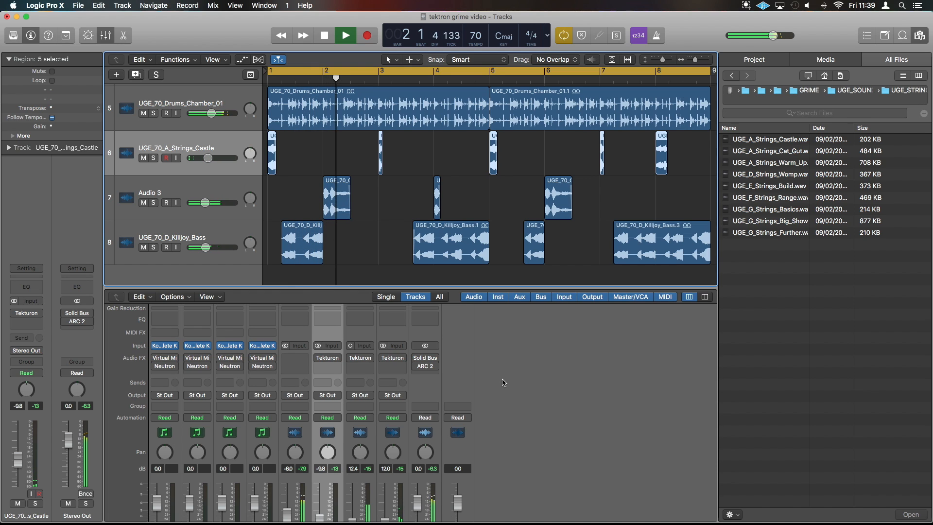
{"action": "key", "text": "space"}
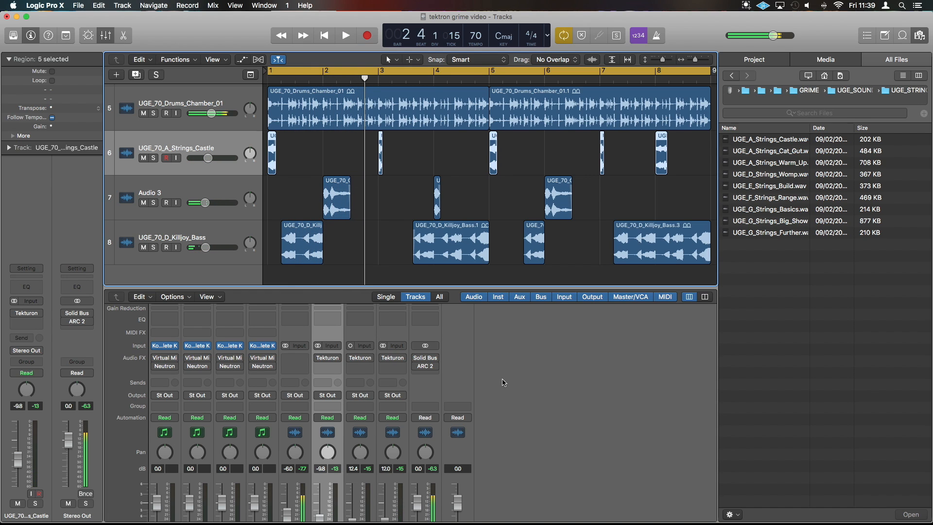
- Re-enable Tekturon on the Strings Castle, Audio 3 and Killjoy Bass tracks and play the arrangement with the delays
{"action": "left_click", "coordinate": [320, 359]}
{"action": "left_click", "coordinate": [351, 360]}
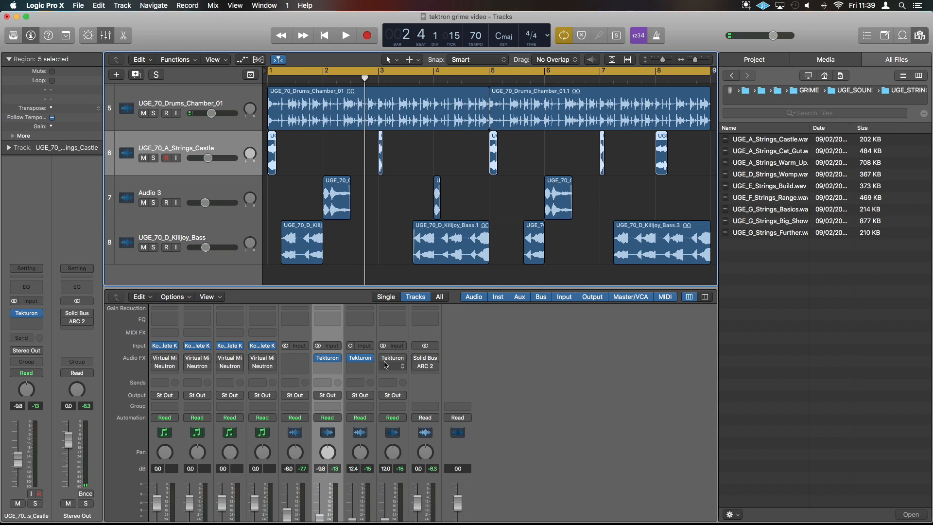
{"action": "left_click", "coordinate": [384, 360]}
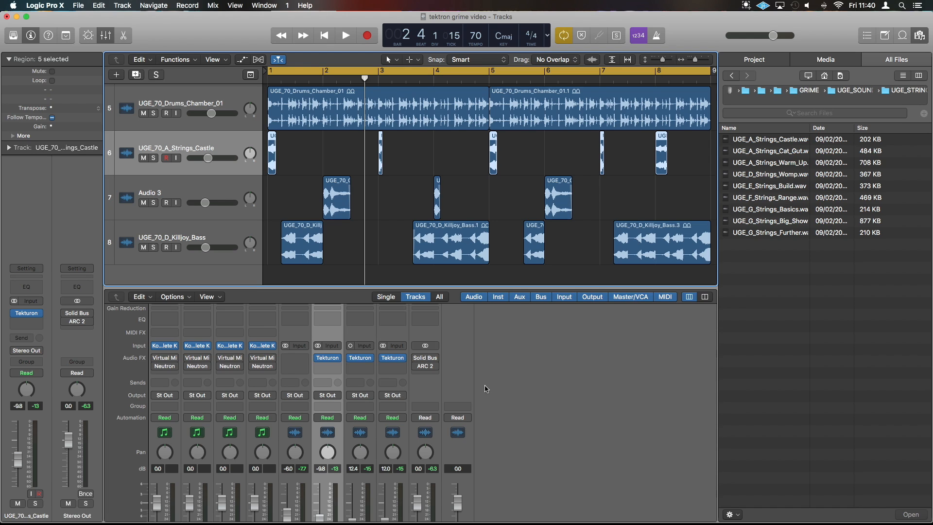
{"action": "key", "text": "space"}
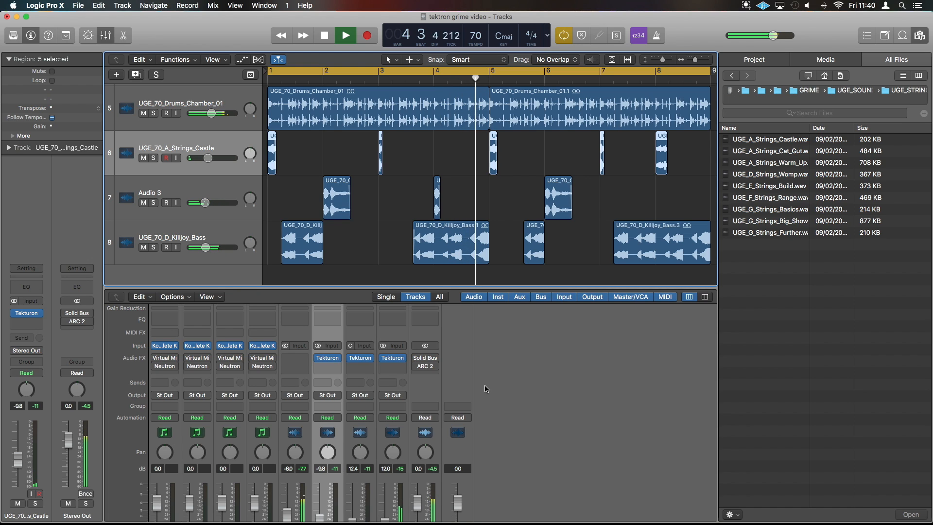
{"action": "key", "text": "space"}
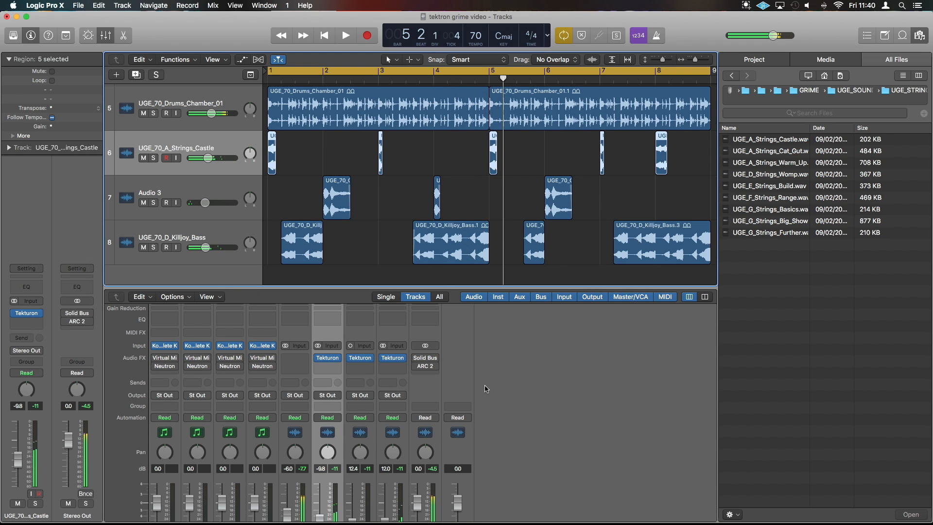
- Audition the UGE_70_A_Strings_Castle track in solo from the start of the project, and unsolo it
{"action": "left_click", "coordinate": [153, 159]}
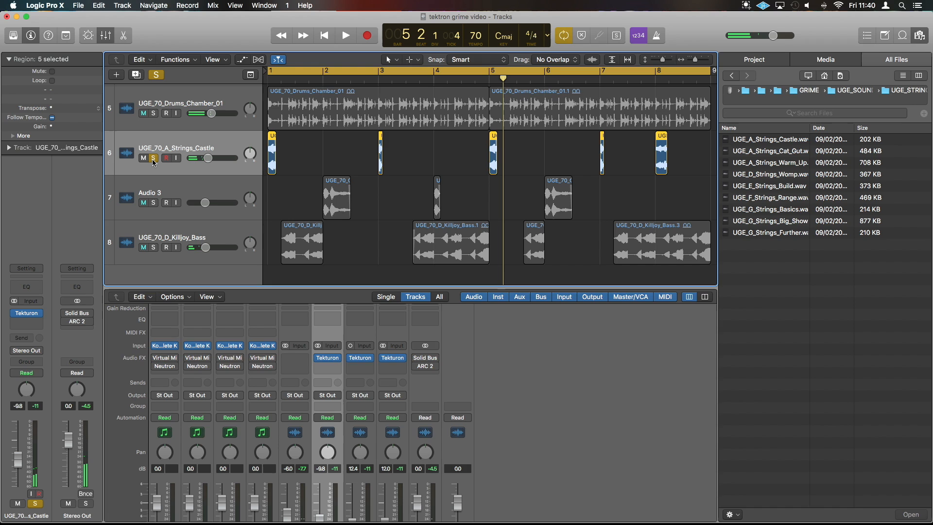
{"action": "key", "text": "Return"}
{"action": "key", "text": "space"}
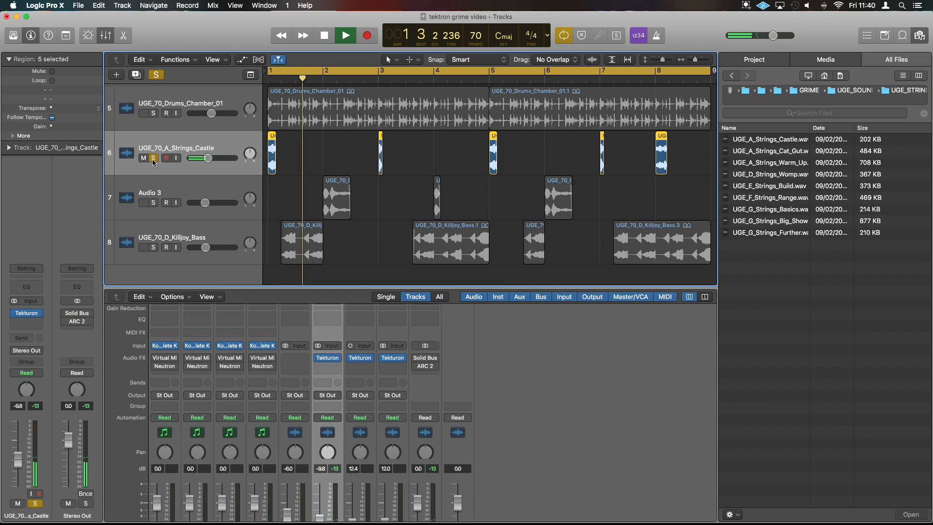
{"action": "key", "text": "space"}
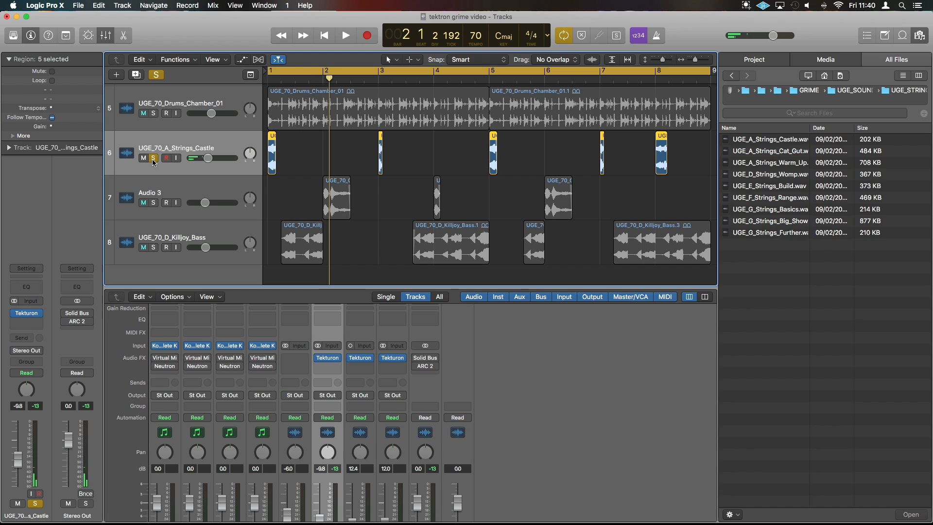
{"action": "left_click", "coordinate": [153, 160]}
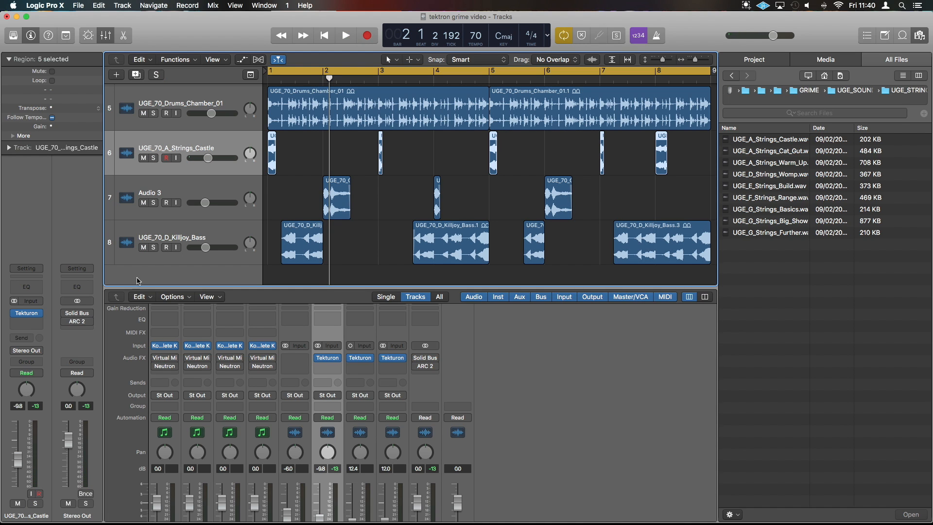
- Open Tekturon on the UGE_70_A_Strings_Castle track and compare the taps' Delay and Volume settings
{"action": "left_click", "coordinate": [26, 317]}
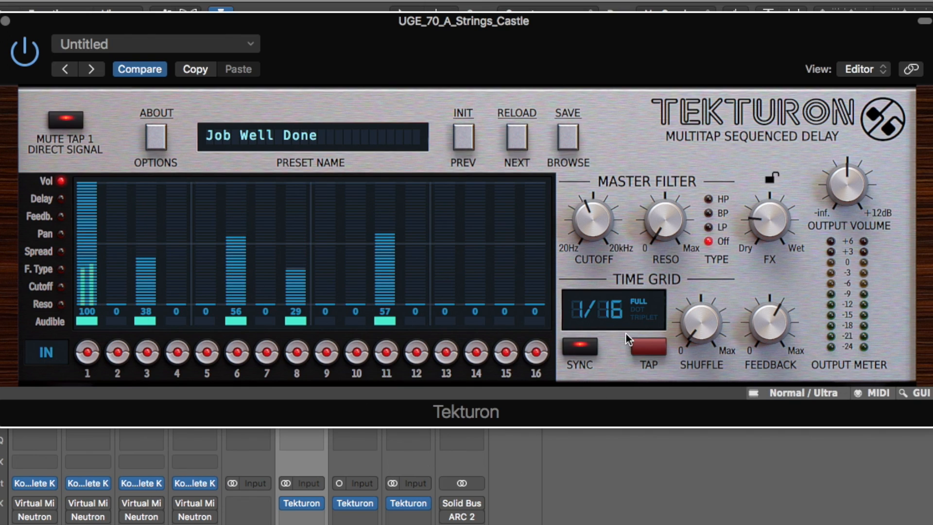
{"action": "left_click", "coordinate": [53, 200]}
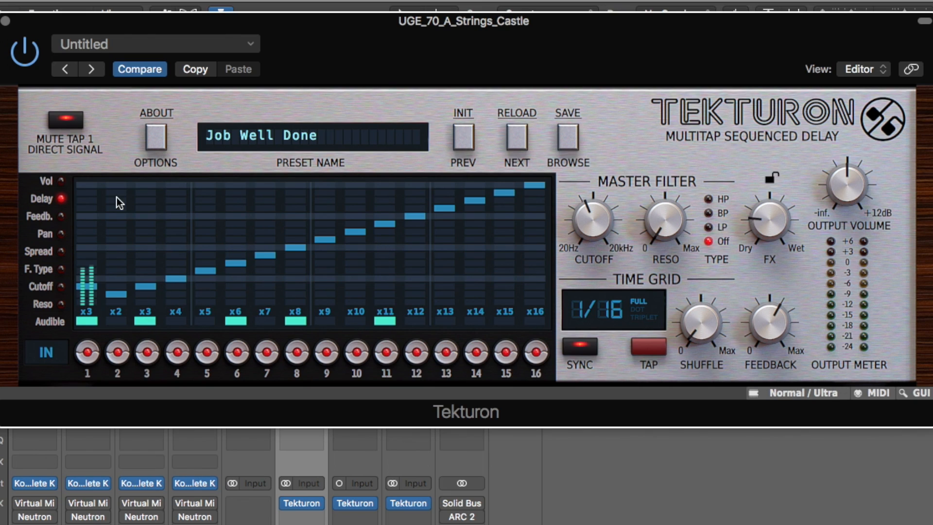
{"action": "left_click", "coordinate": [44, 183]}
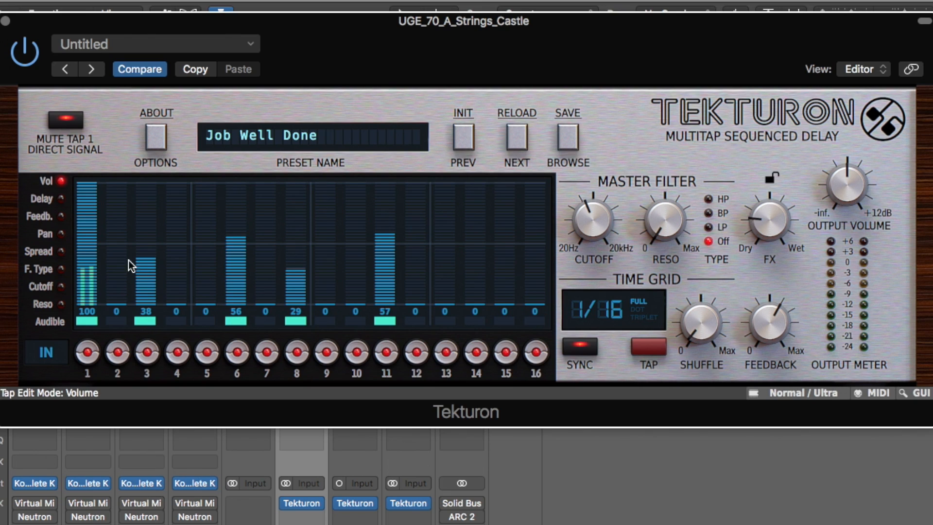
- In Delay edit mode, move tap 11 to x7 and return it to x11
{"action": "left_click", "coordinate": [49, 200]}
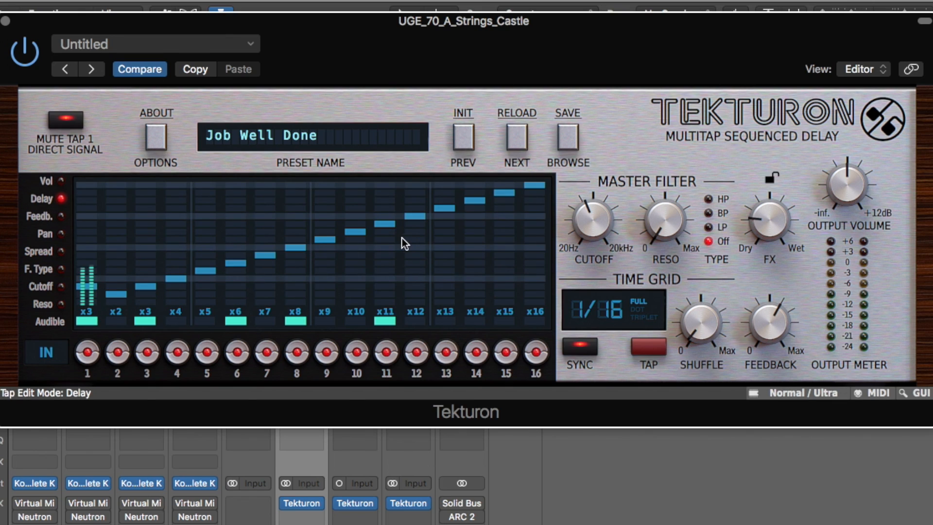
{"action": "left_click_drag", "start_coordinate": [387, 229], "coordinate": [386, 258]}
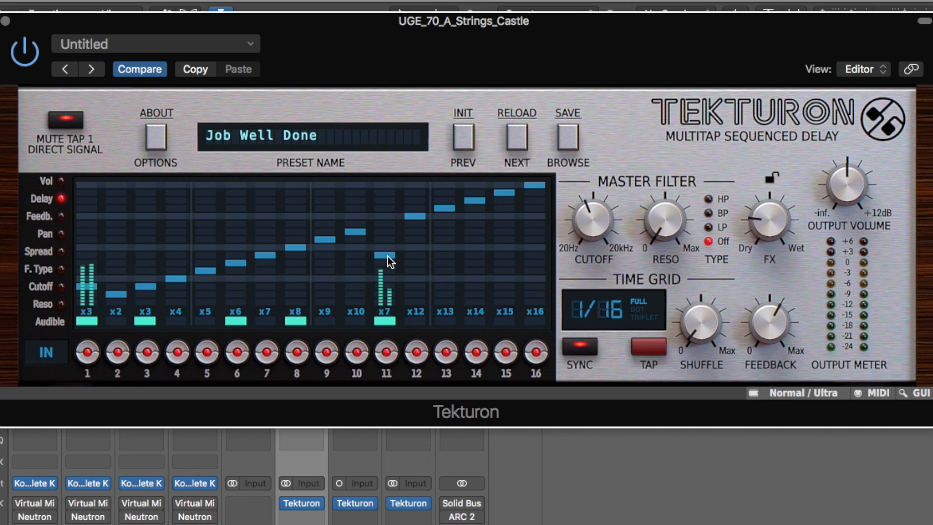
{"action": "left_click_drag", "start_coordinate": [387, 256], "coordinate": [384, 224]}
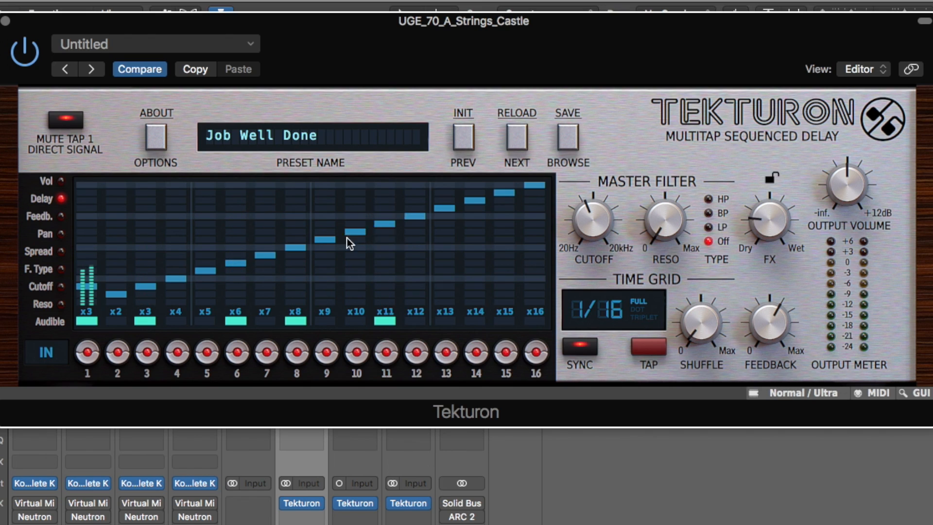
- In Feedback edit mode, raise tap 11 to 75 and on to 98, and reset it to 0
{"action": "left_click", "coordinate": [33, 218]}
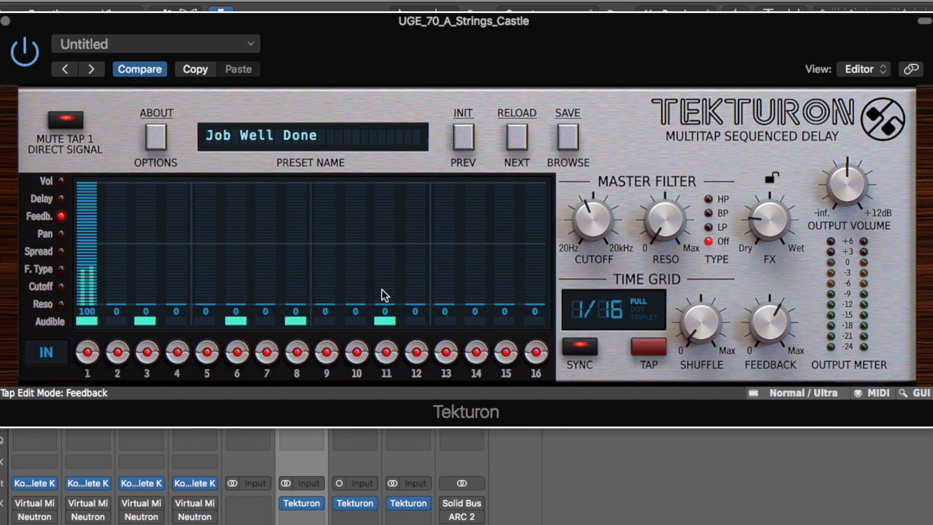
{"action": "left_click_drag", "start_coordinate": [385, 294], "coordinate": [381, 212]}
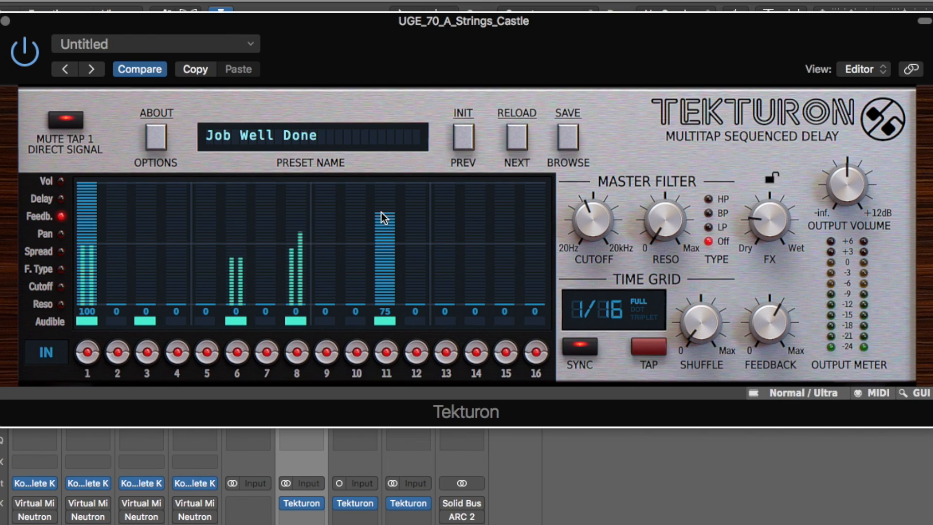
{"action": "left_click_drag", "start_coordinate": [380, 220], "coordinate": [382, 184]}
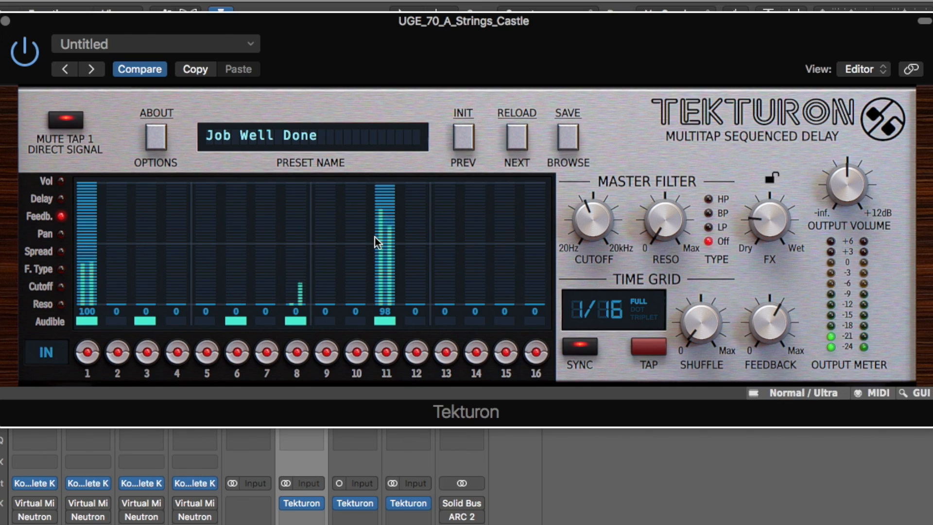
{"action": "left_click", "coordinate": [386, 243]}
{"action": "left_click_drag", "start_coordinate": [385, 243], "coordinate": [383, 319]}
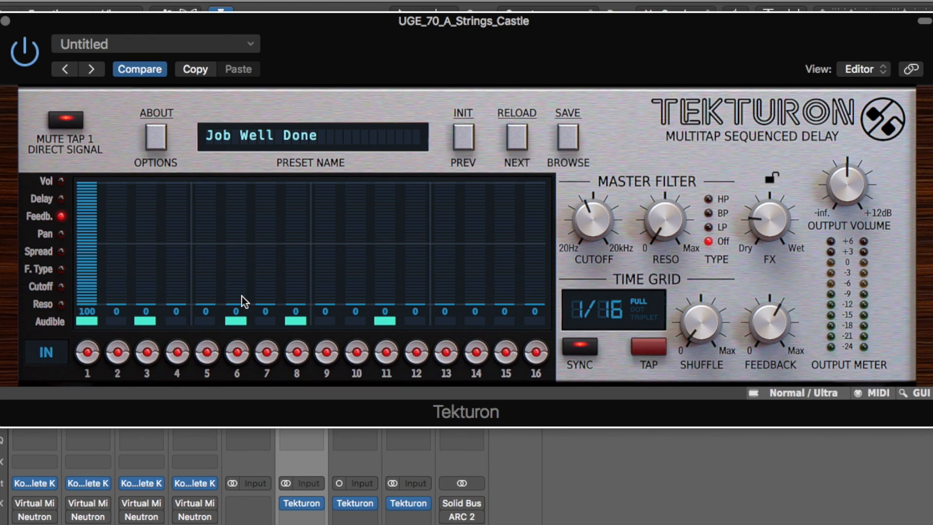
- Raise the feedback of tap 6 to 86 and tap 11 to 89, and reset both to 0
{"action": "left_click_drag", "start_coordinate": [238, 294], "coordinate": [234, 265]}
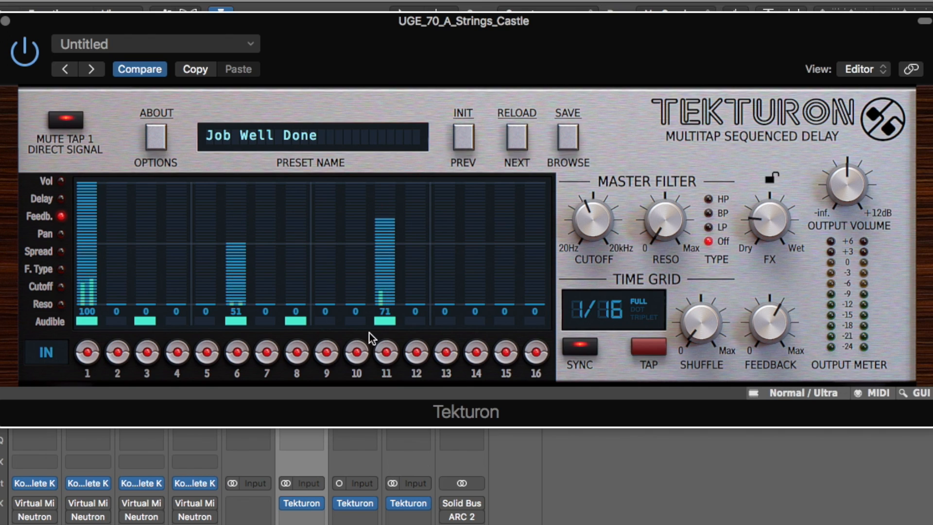
{"action": "left_click_drag", "start_coordinate": [238, 235], "coordinate": [237, 199]}
{"action": "left_click_drag", "start_coordinate": [386, 230], "coordinate": [391, 195]}
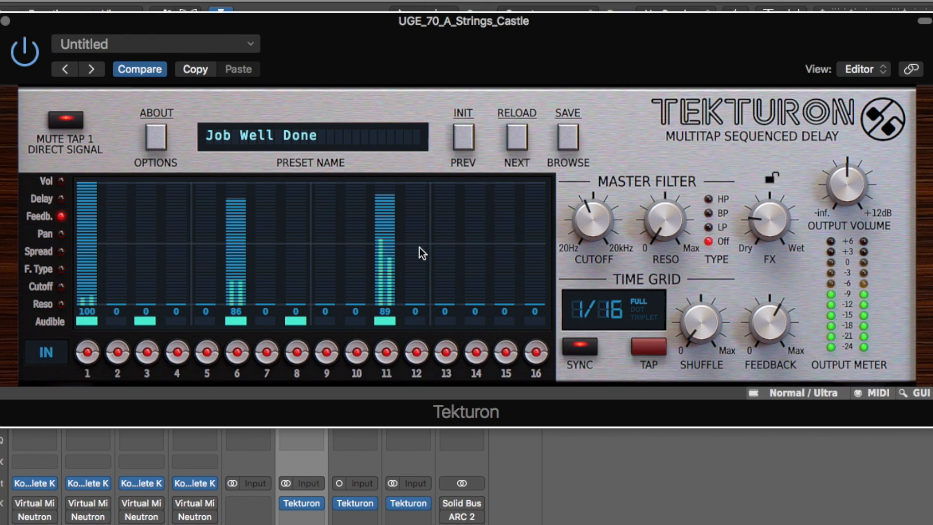
{"action": "left_click", "coordinate": [378, 314]}
{"action": "left_click_drag", "start_coordinate": [235, 205], "coordinate": [233, 333]}
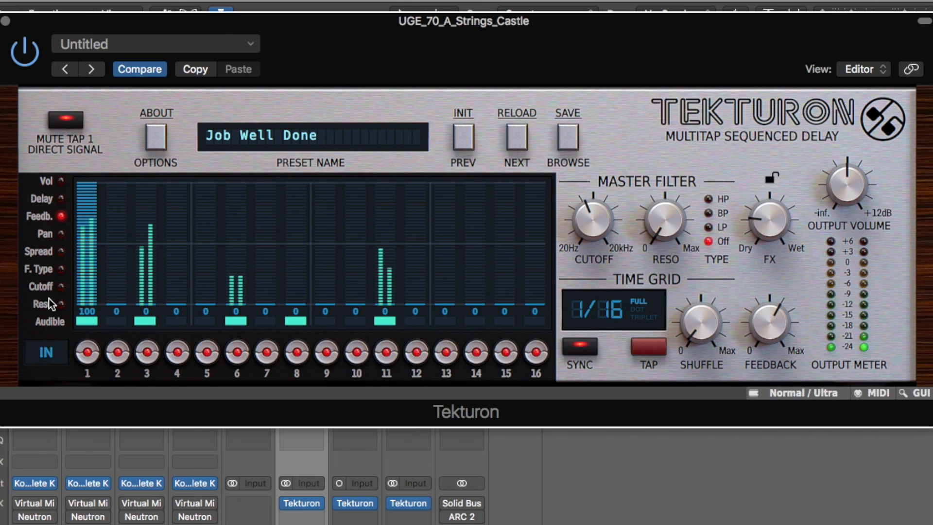
- In Pan edit mode, set tap 6 to 100 and bring it back to about centre at -1
{"action": "left_click", "coordinate": [49, 234]}
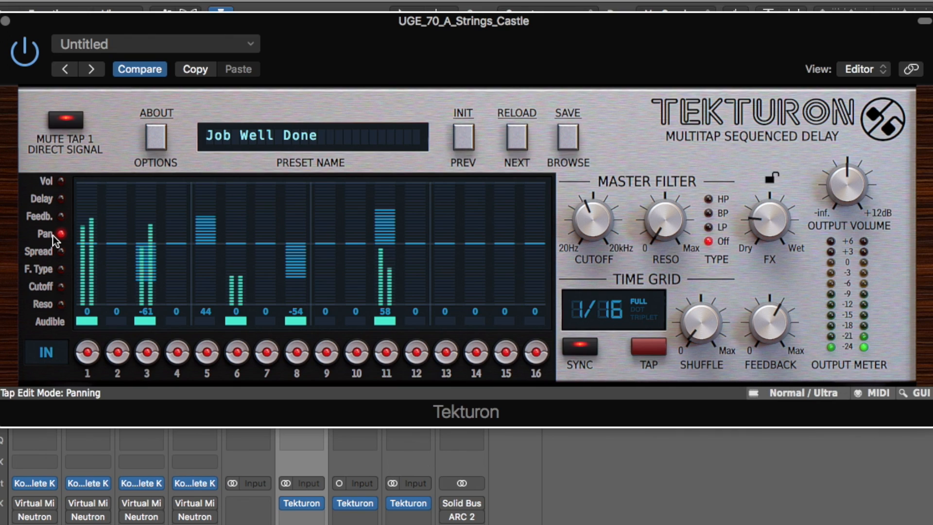
{"action": "left_click", "coordinate": [54, 235]}
{"action": "left_click_drag", "start_coordinate": [239, 245], "coordinate": [270, 173]}
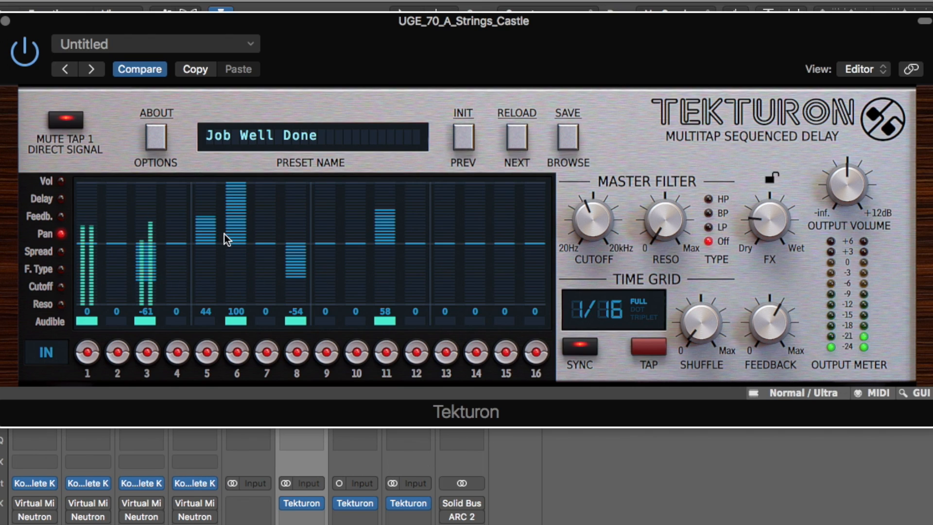
{"action": "left_click_drag", "start_coordinate": [238, 200], "coordinate": [246, 245]}
{"action": "left_click", "coordinate": [246, 249]}
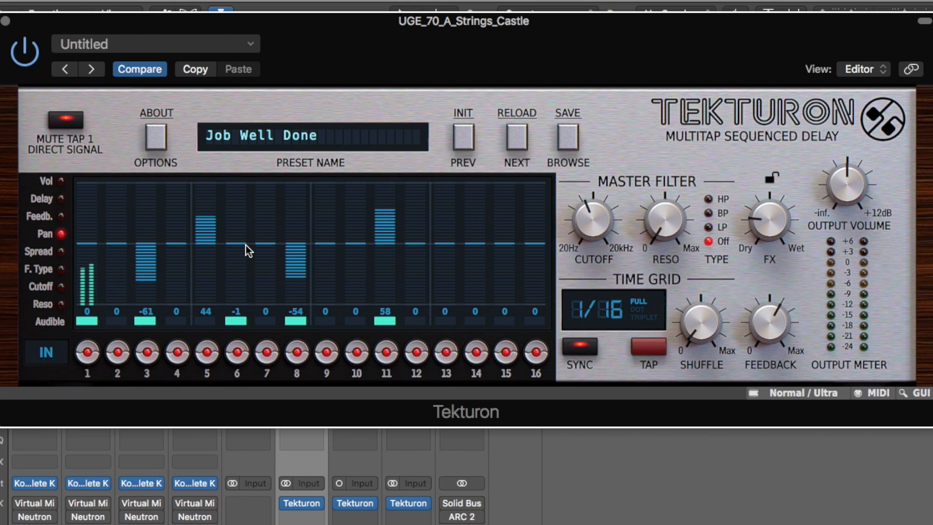
- Check the tap volumes and set the Spread of tap 8 to 98
{"action": "left_click", "coordinate": [60, 181]}
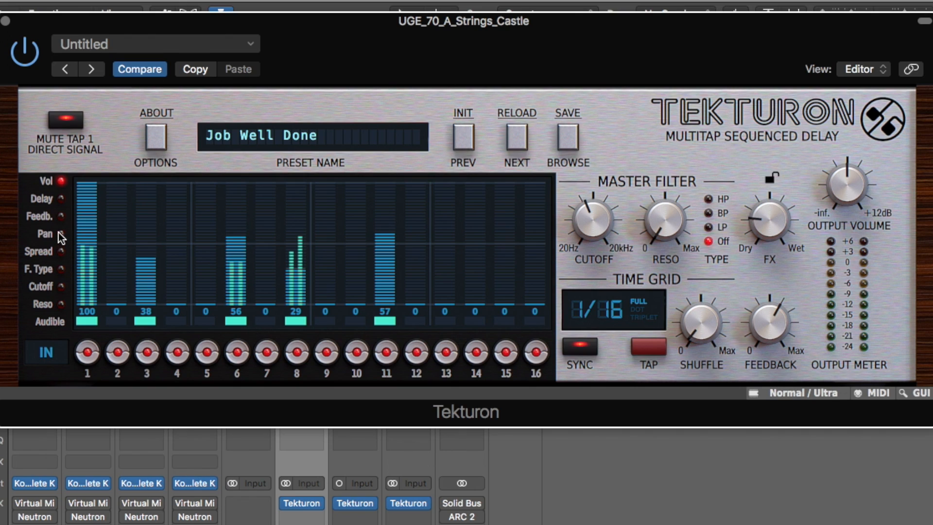
{"action": "left_click", "coordinate": [61, 251]}
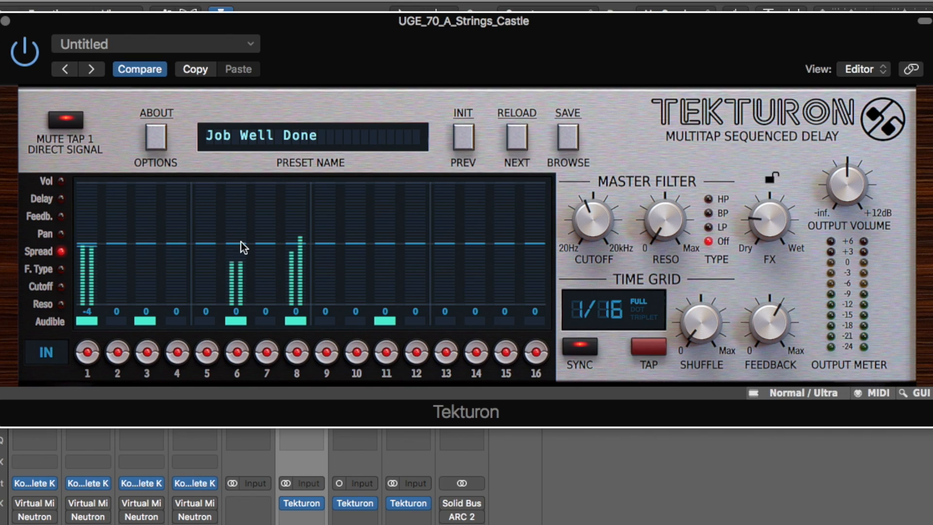
{"action": "left_click_drag", "start_coordinate": [296, 243], "coordinate": [296, 175]}
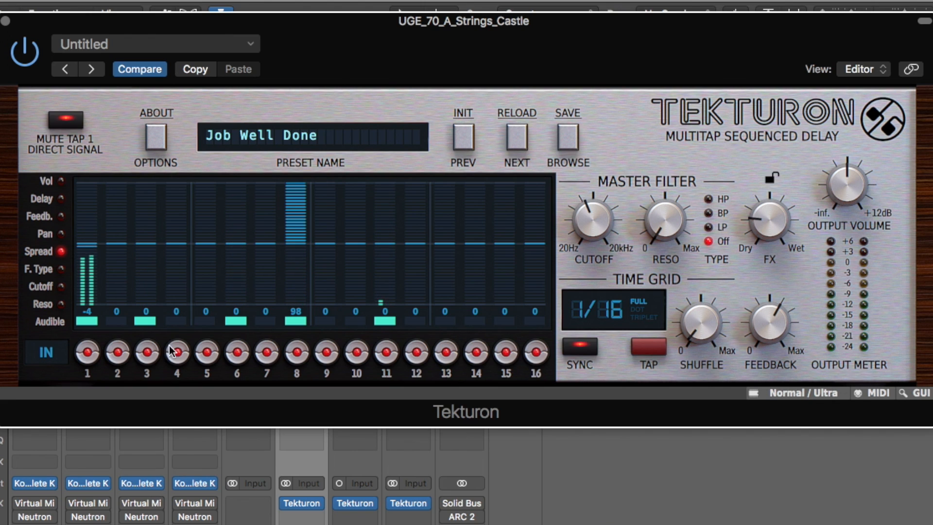
- Move the Tekturon window off the track headers and solo the UGE_70_A_Strings_Castle track
{"action": "left_click_drag", "start_coordinate": [111, 24], "coordinate": [429, 86]}
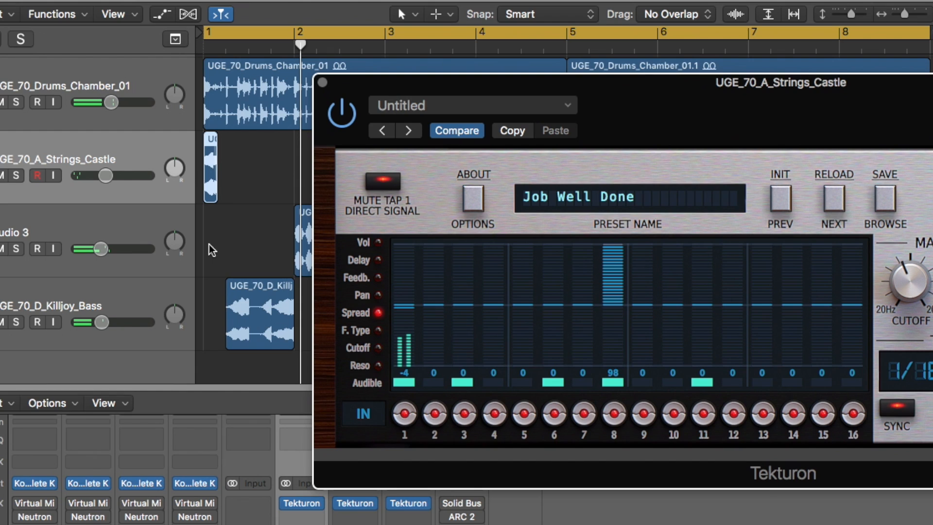
{"action": "left_click", "coordinate": [16, 175]}
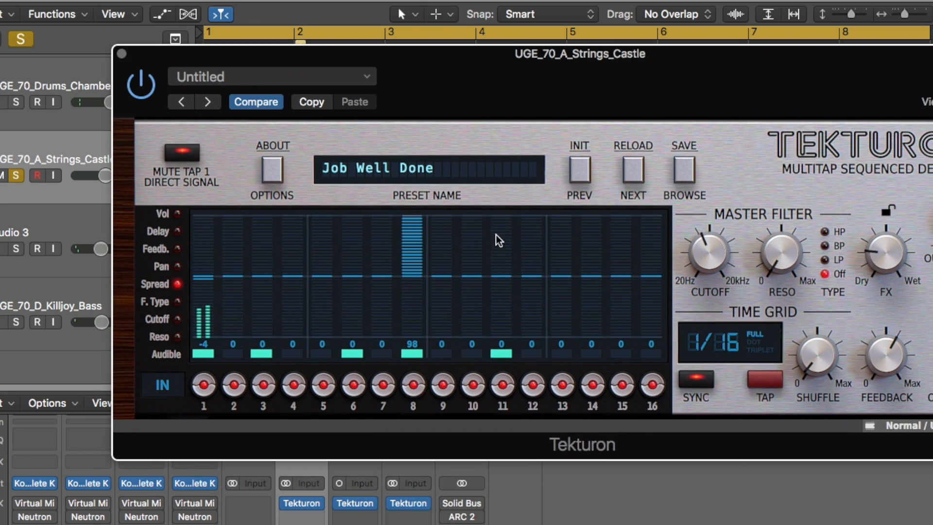
- Set the Spread of tap 11 to -100, tap 6 to 100 and tap 3 to -100
{"action": "left_click_drag", "start_coordinate": [503, 292], "coordinate": [500, 350]}
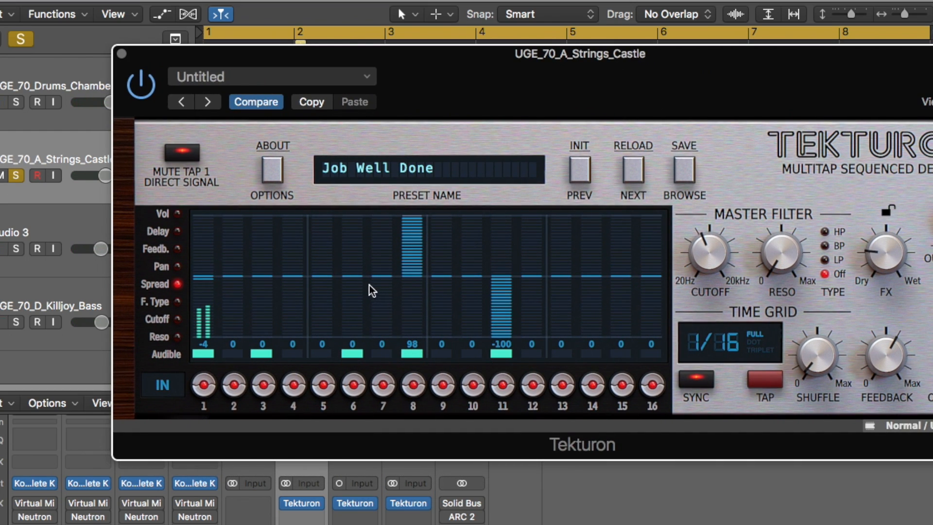
{"action": "left_click_drag", "start_coordinate": [353, 277], "coordinate": [354, 187]}
{"action": "left_click_drag", "start_coordinate": [264, 277], "coordinate": [254, 436]}
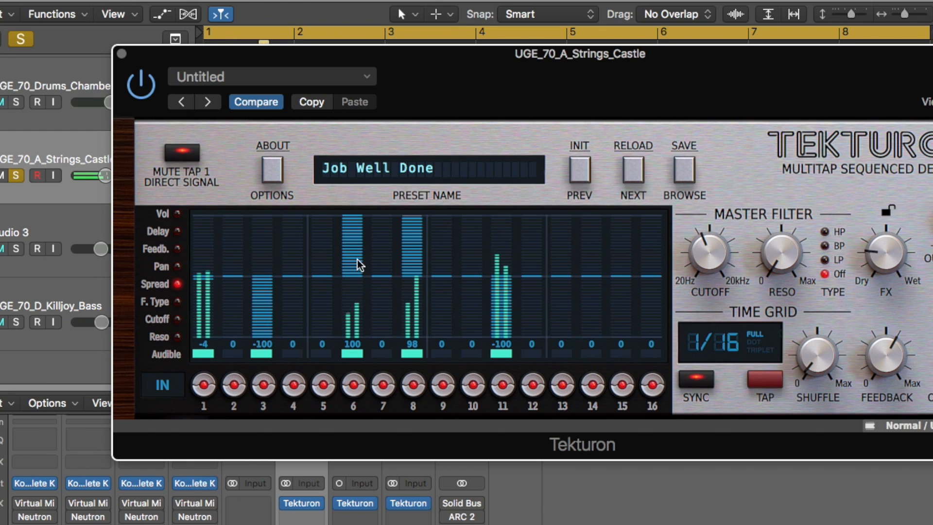
- Bring the Spread of taps 3, 6, 8 and 11 back near centre, at about 1, -3, 2 and 5
{"action": "left_click_drag", "start_coordinate": [358, 223], "coordinate": [354, 277]}
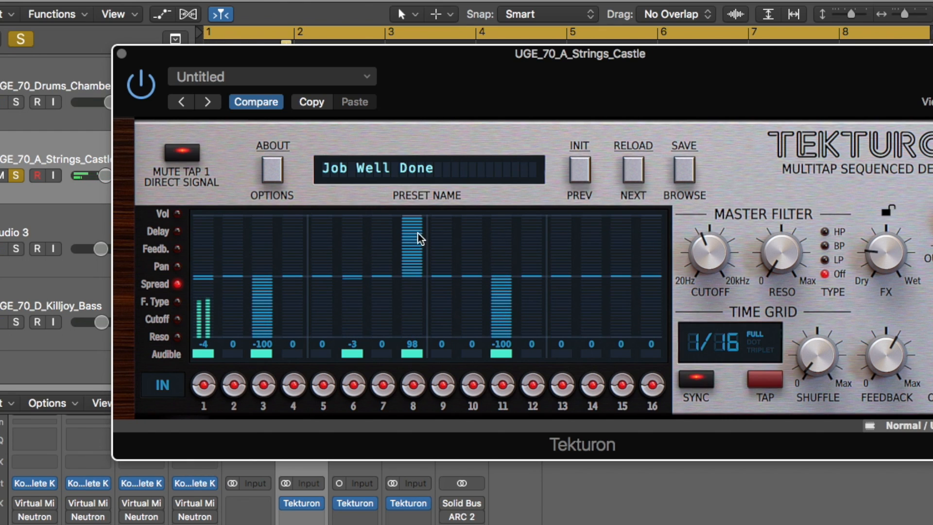
{"action": "left_click_drag", "start_coordinate": [418, 235], "coordinate": [417, 286]}
{"action": "left_click_drag", "start_coordinate": [499, 323], "coordinate": [504, 277]}
{"action": "left_click_drag", "start_coordinate": [417, 284], "coordinate": [420, 280]}
{"action": "left_click_drag", "start_coordinate": [259, 322], "coordinate": [258, 276]}
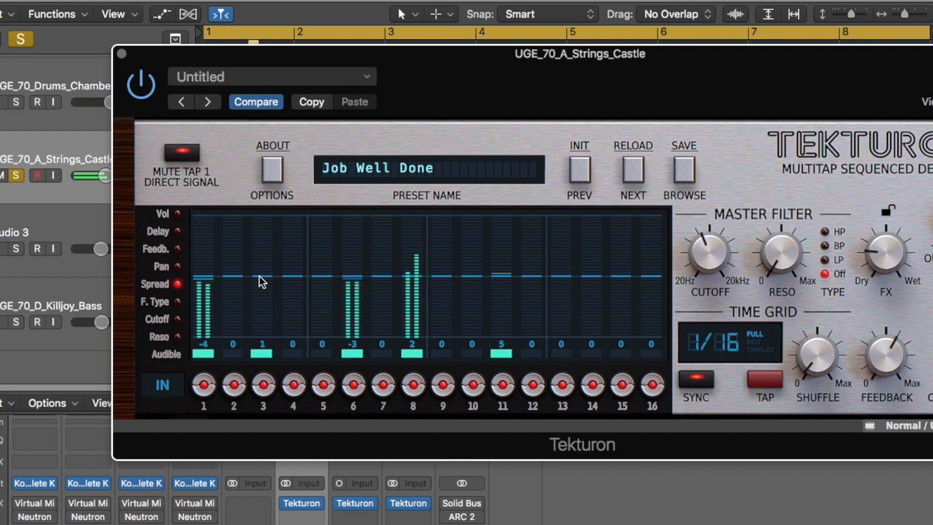
- Set the Spread of taps 3 and 8 to 100 and of taps 6 and 11 to -100
{"action": "left_click_drag", "start_coordinate": [267, 276], "coordinate": [269, 182]}
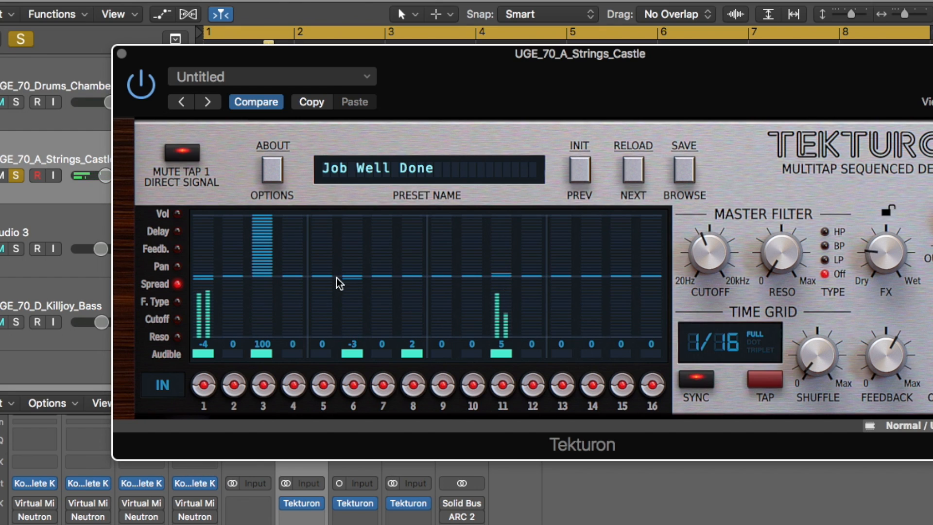
{"action": "left_click_drag", "start_coordinate": [350, 277], "coordinate": [356, 403]}
{"action": "left_click_drag", "start_coordinate": [416, 276], "coordinate": [417, 195]}
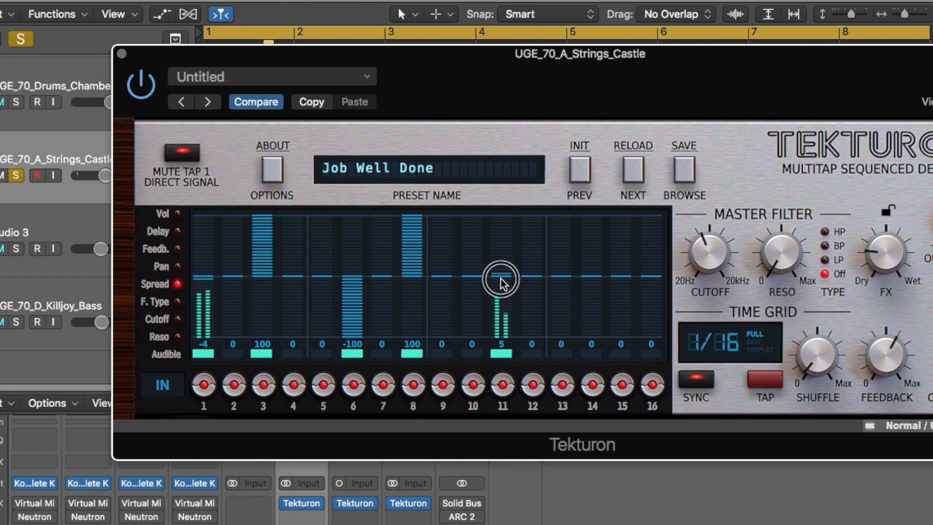
{"action": "left_click_drag", "start_coordinate": [501, 283], "coordinate": [504, 418]}
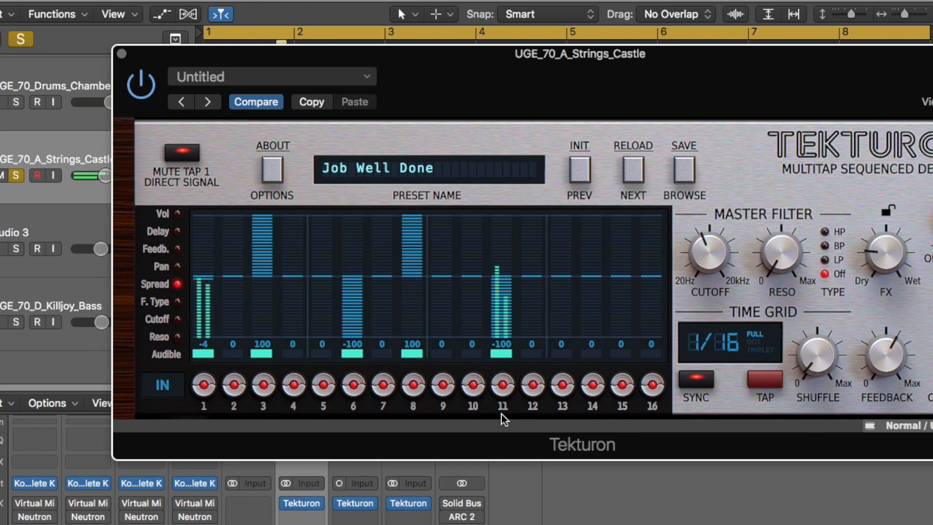
- Reduce the Spread to moderate amounts: tap 3 at -24, tap 6 at -27, tap 8 at 28 and tap 11 at 21
{"action": "left_click_drag", "start_coordinate": [267, 228], "coordinate": [269, 275]}
{"action": "left_click_drag", "start_coordinate": [359, 337], "coordinate": [358, 277]}
{"action": "left_click_drag", "start_coordinate": [261, 281], "coordinate": [262, 290]}
{"action": "left_click_drag", "start_coordinate": [408, 278], "coordinate": [412, 259]}
{"action": "left_click_drag", "start_coordinate": [351, 285], "coordinate": [351, 290]}
{"action": "left_click_drag", "start_coordinate": [505, 334], "coordinate": [511, 263]}
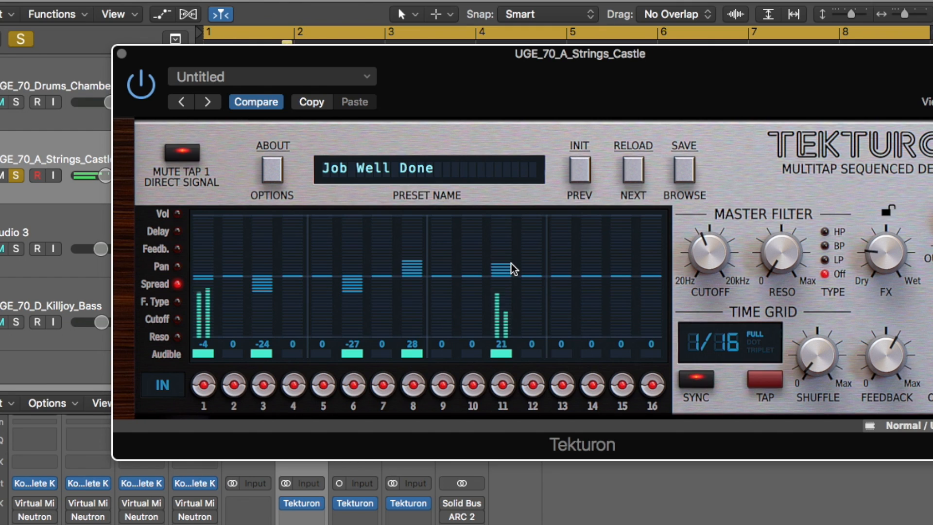
- In Filter Type edit mode, try the filter shapes and set tap 1 to LP and tap 6 to BP
{"action": "left_click", "coordinate": [161, 305]}
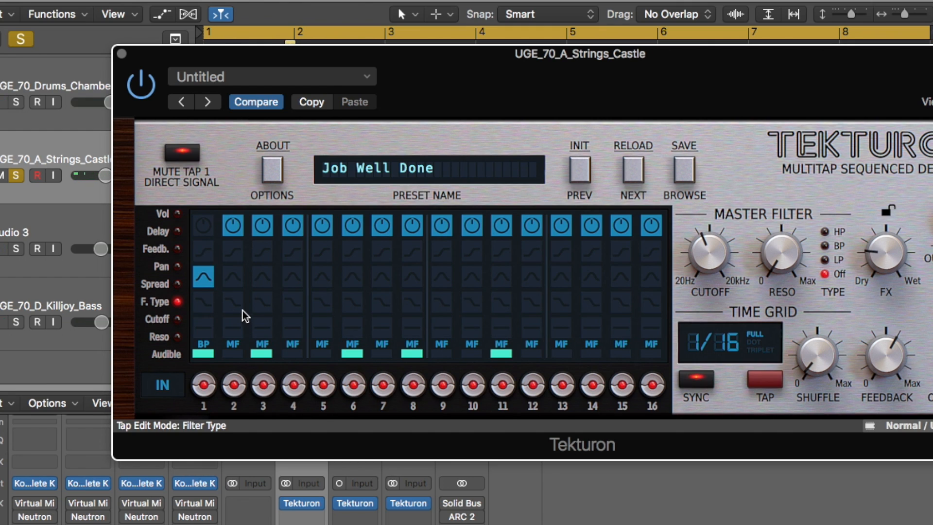
{"action": "left_click", "coordinate": [206, 252]}
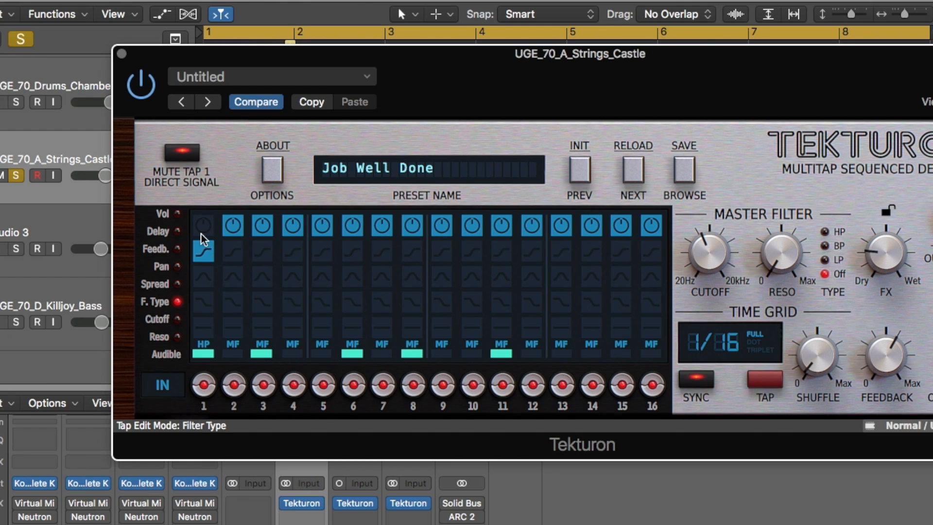
{"action": "left_click", "coordinate": [202, 233]}
{"action": "left_click", "coordinate": [203, 251]}
{"action": "left_click", "coordinate": [205, 299]}
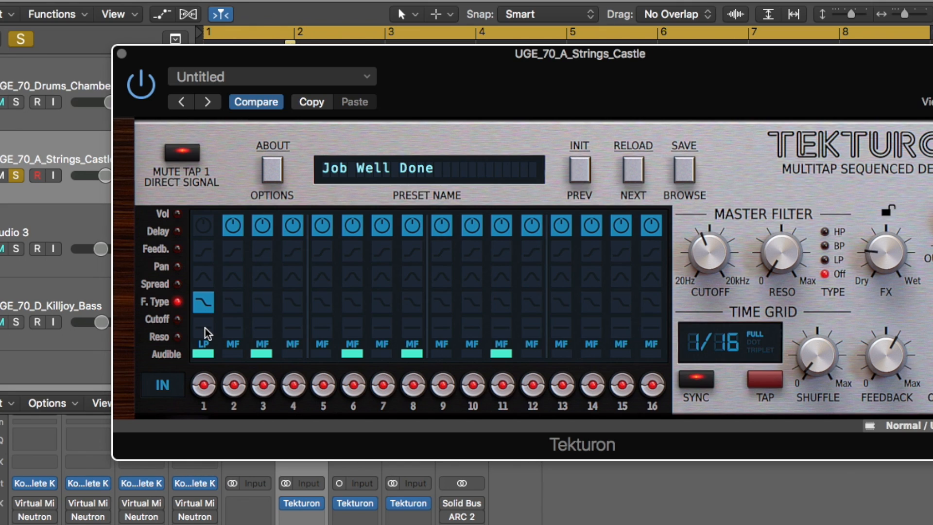
{"action": "left_click", "coordinate": [353, 302]}
{"action": "left_click", "coordinate": [351, 275]}
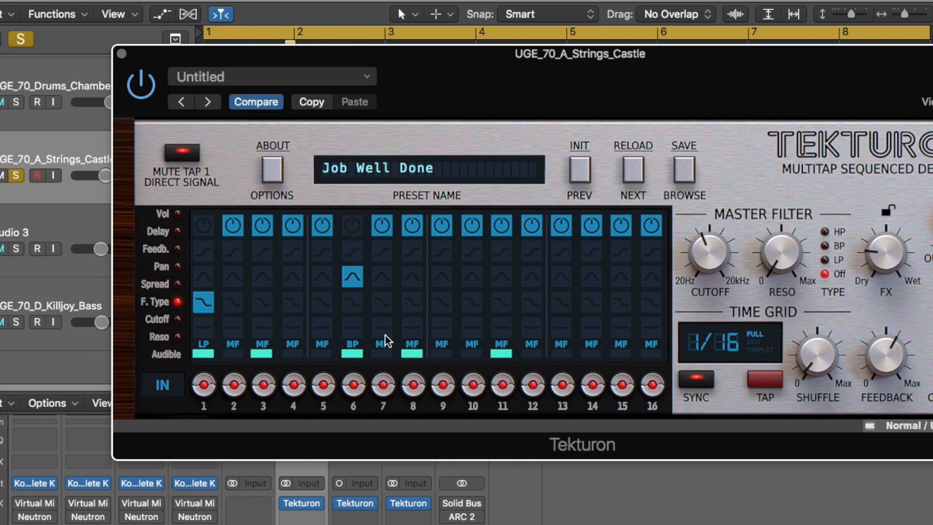
{"action": "left_click", "coordinate": [351, 223]}
{"action": "left_click", "coordinate": [353, 277]}
- In Cutoff edit mode, play the track and vary tap 1's cutoff between -74, 99 and -83
{"action": "left_click", "coordinate": [178, 321]}
{"action": "left_click", "coordinate": [204, 323]}
{"action": "key", "text": "space"}
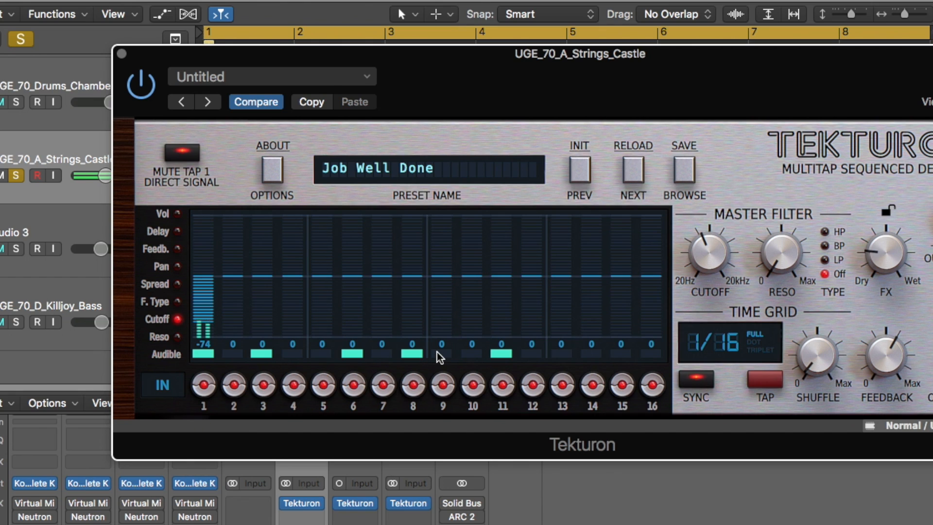
{"action": "left_click", "coordinate": [205, 214]}
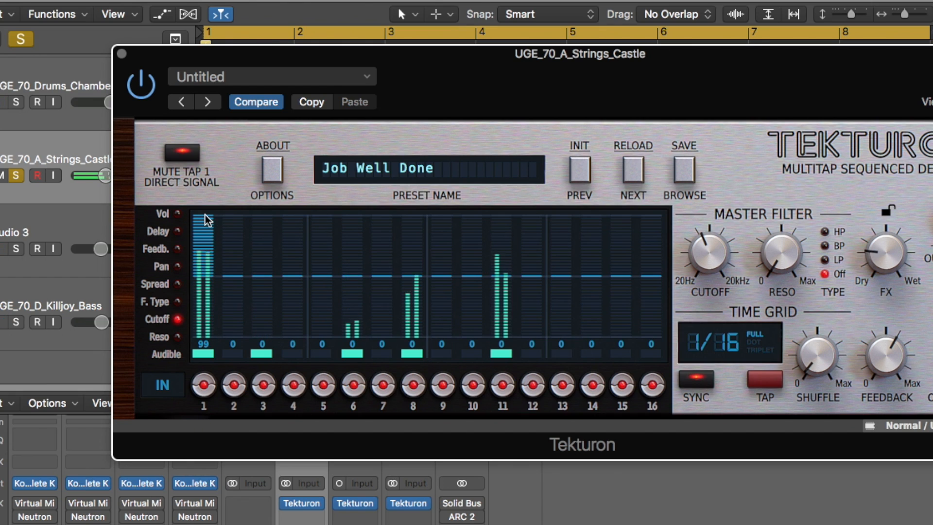
{"action": "left_click", "coordinate": [204, 298]}
{"action": "left_click", "coordinate": [204, 329]}
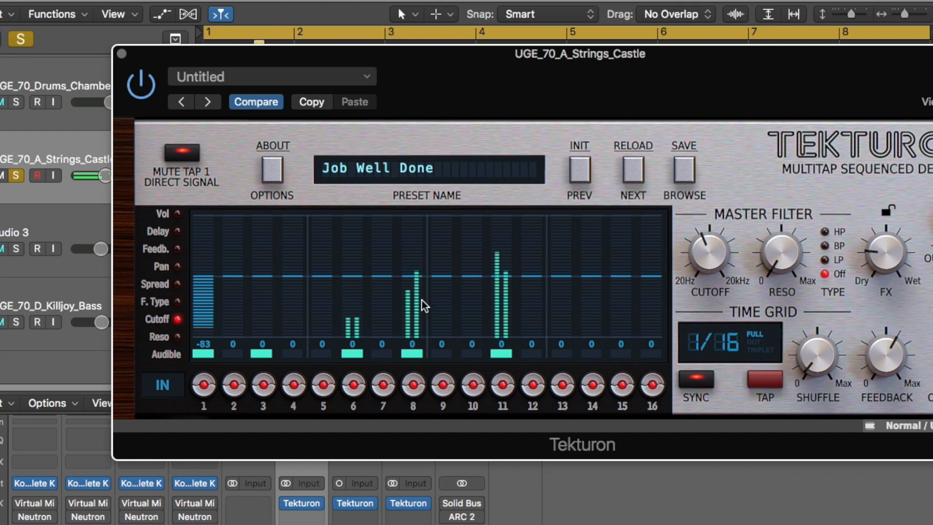
- Check the tap filter types, and set the Cutoff of tap 6 to 56 and tap 11 to 59
{"action": "left_click", "coordinate": [165, 303]}
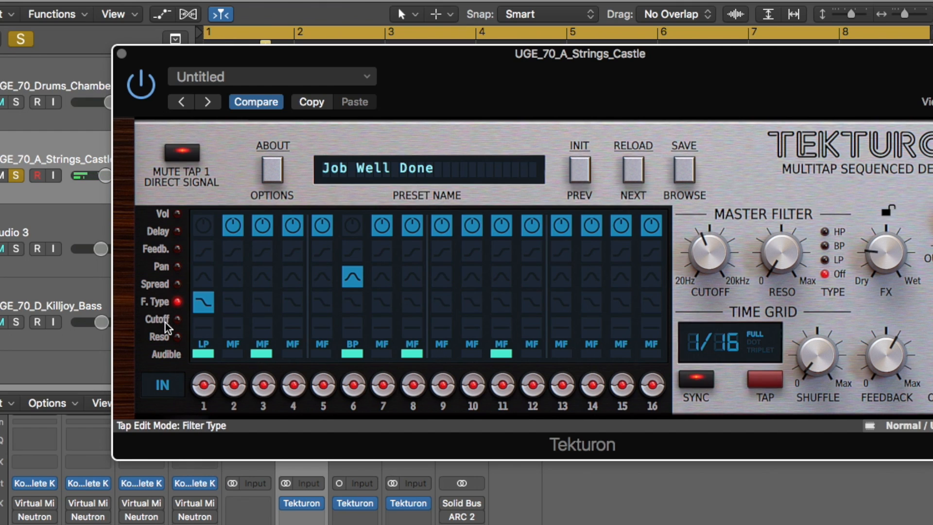
{"action": "left_click", "coordinate": [159, 324]}
{"action": "left_click_drag", "start_coordinate": [359, 278], "coordinate": [355, 242]}
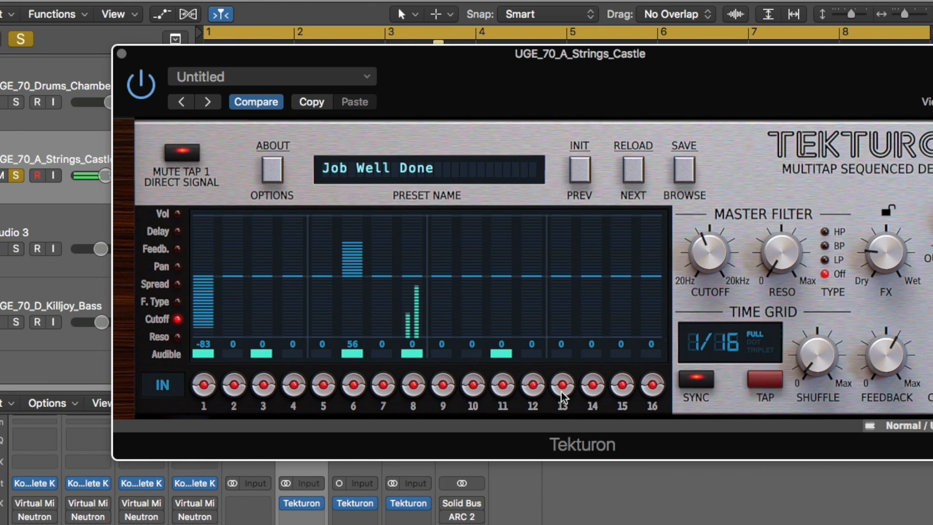
{"action": "left_click", "coordinate": [503, 242]}
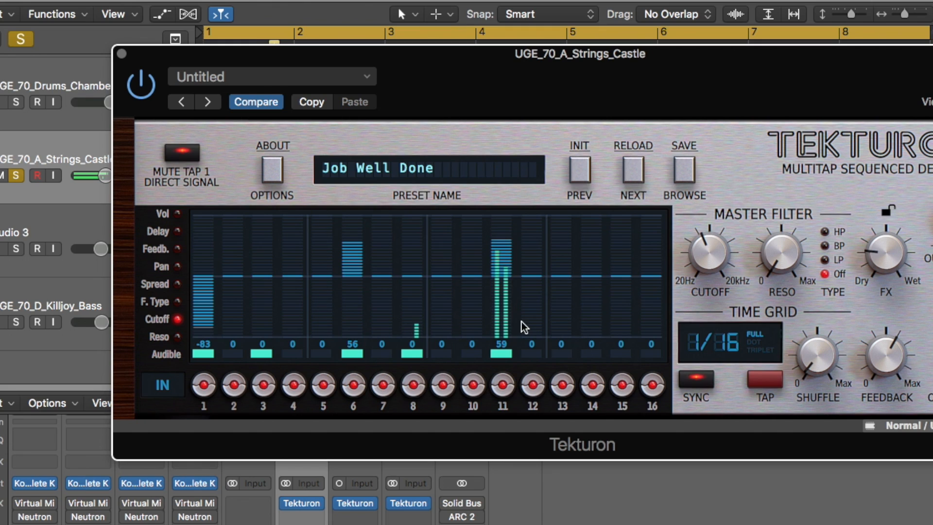
- Return the Cutoff of taps 6 and 11 to about -3 and tap 1 to about 3
{"action": "left_click", "coordinate": [348, 278]}
{"action": "left_click_drag", "start_coordinate": [509, 263], "coordinate": [504, 277]}
{"action": "left_click", "coordinate": [213, 277]}
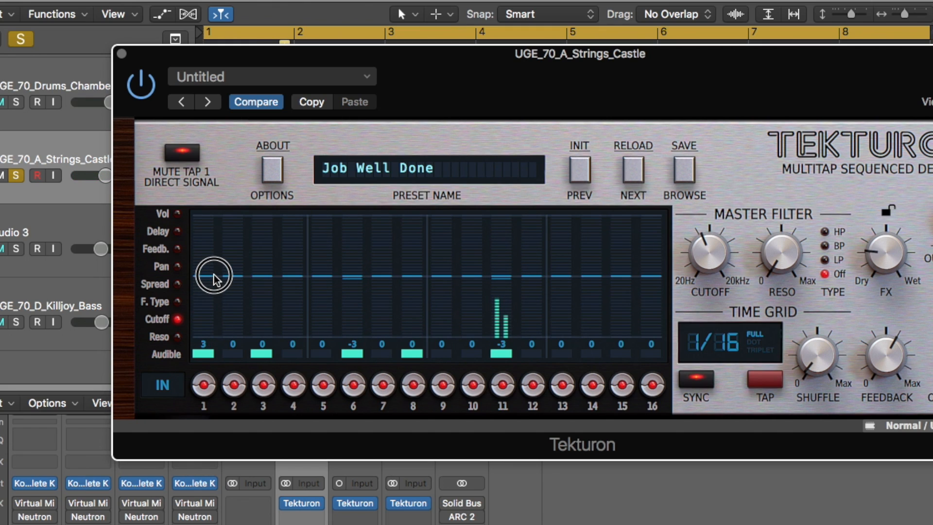
- Raise the resonance of tap 6 and set its Cutoff to 69
{"action": "left_click", "coordinate": [177, 337]}
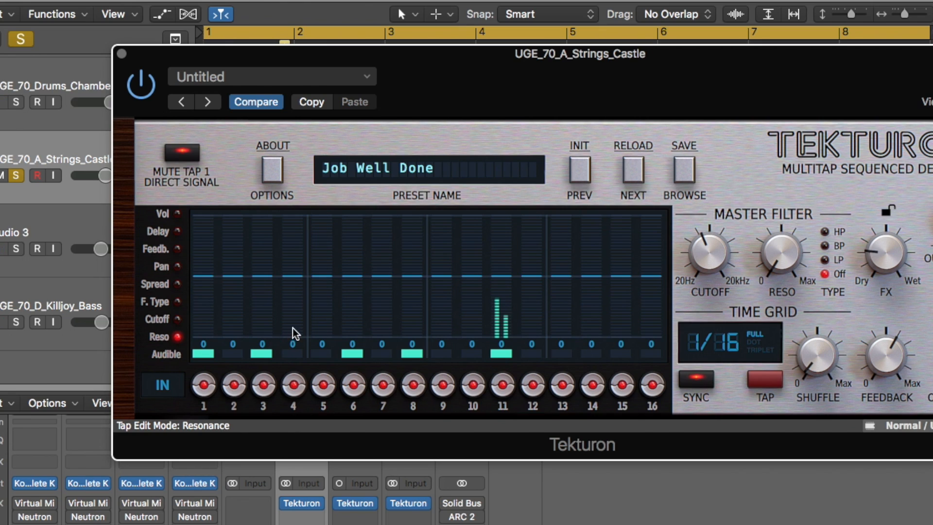
{"action": "left_click", "coordinate": [359, 237]}
{"action": "left_click", "coordinate": [166, 320]}
{"action": "left_click_drag", "start_coordinate": [350, 277], "coordinate": [354, 239]}
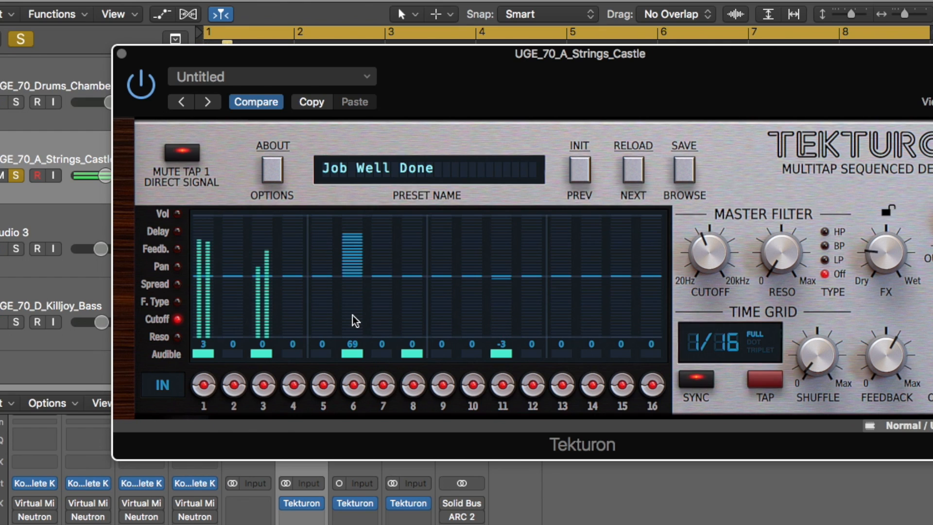
- Lower tap 6's Cutoff to about 10 and its resonance to 1
{"action": "left_click_drag", "start_coordinate": [355, 241], "coordinate": [354, 272]}
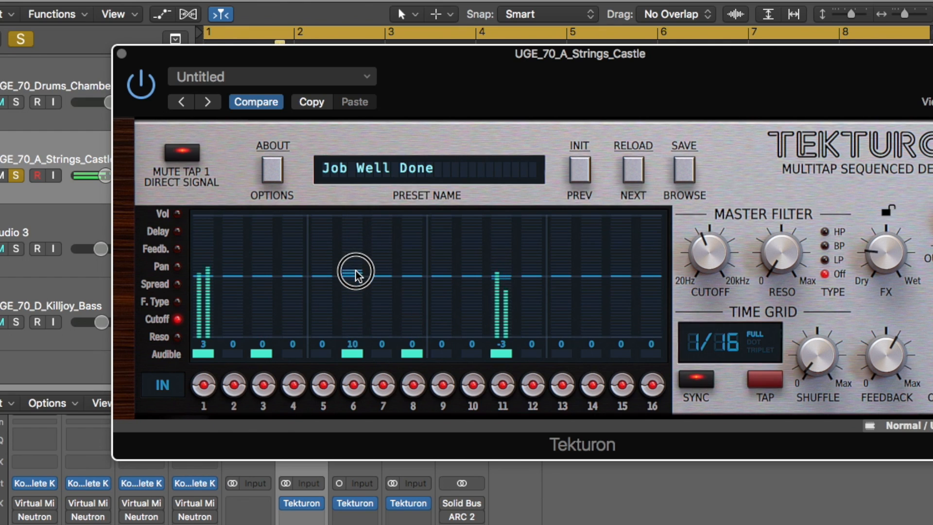
{"action": "left_click", "coordinate": [158, 336]}
{"action": "left_click_drag", "start_coordinate": [348, 243], "coordinate": [349, 276]}
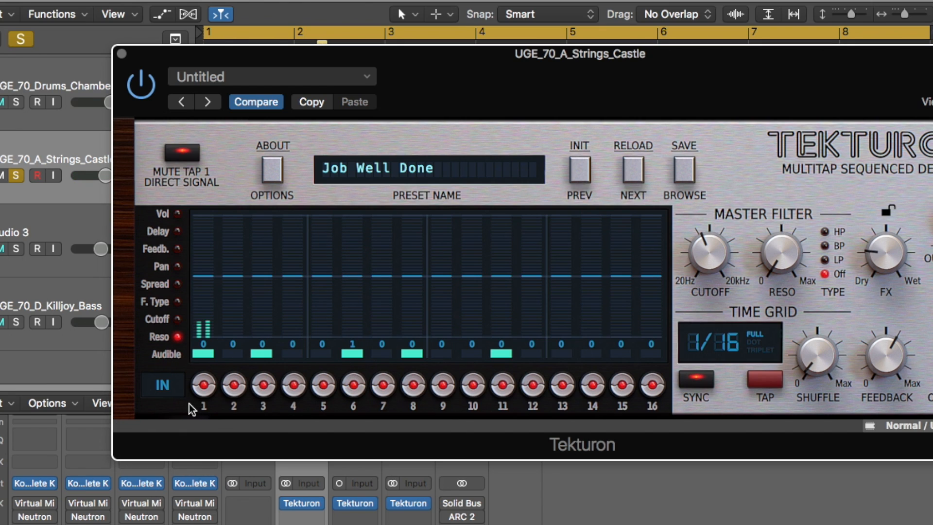
- Switch off the outputs of taps 1, 2, 4 and 5 and turn them back on
{"action": "left_click", "coordinate": [204, 386]}
{"action": "left_click", "coordinate": [243, 388]}
{"action": "left_click", "coordinate": [321, 386]}
{"action": "left_click", "coordinate": [293, 386]}
{"action": "left_click", "coordinate": [234, 386]}
{"action": "left_click", "coordinate": [204, 385]}
{"action": "left_click", "coordinate": [293, 386]}
{"action": "left_click", "coordinate": [323, 386]}
- Switch off the outputs of taps 7, 8 and 9 during playback and turn them back on
{"action": "left_click", "coordinate": [382, 386]}
{"action": "left_click", "coordinate": [413, 387]}
{"action": "left_click", "coordinate": [443, 386]}
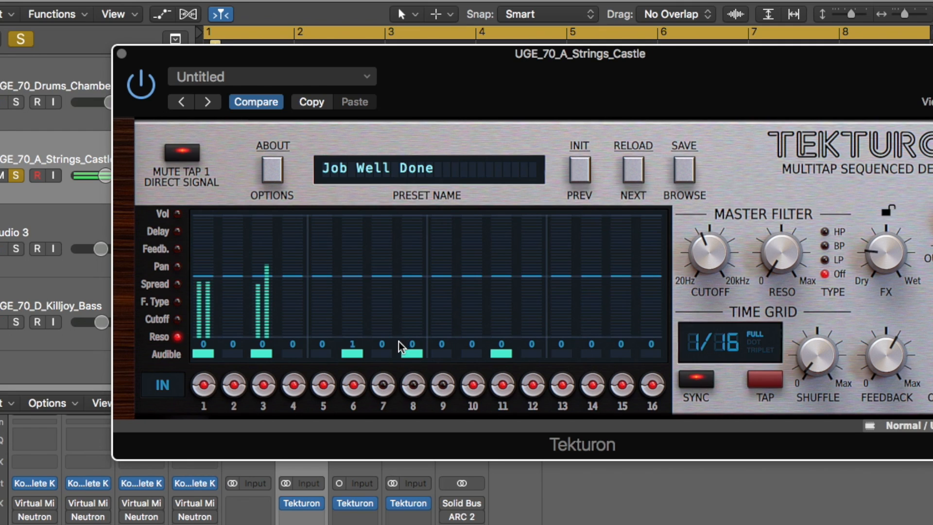
{"action": "left_click", "coordinate": [383, 386]}
{"action": "left_click", "coordinate": [413, 386]}
{"action": "left_click", "coordinate": [450, 389]}
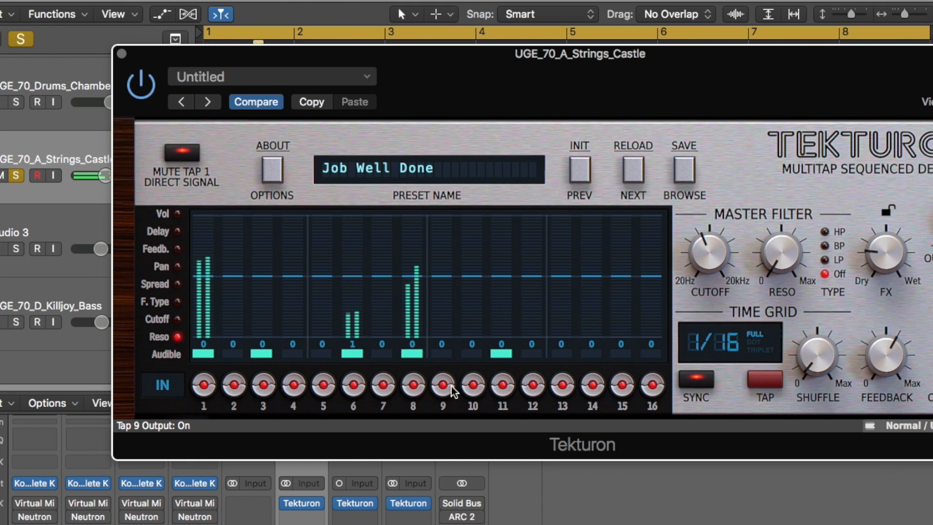
- Unsolo the UGE_70_A_Strings_Castle track and shift the Tekturon window to reveal more of its output controls
{"action": "left_click_drag", "start_coordinate": [110, 188], "coordinate": [16, 178]}
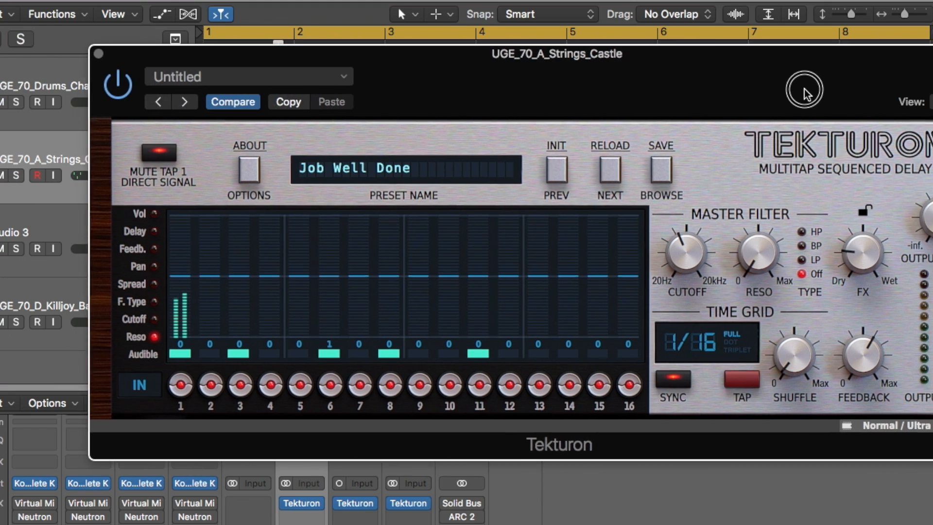
{"action": "left_click_drag", "start_coordinate": [804, 89], "coordinate": [780, 84]}
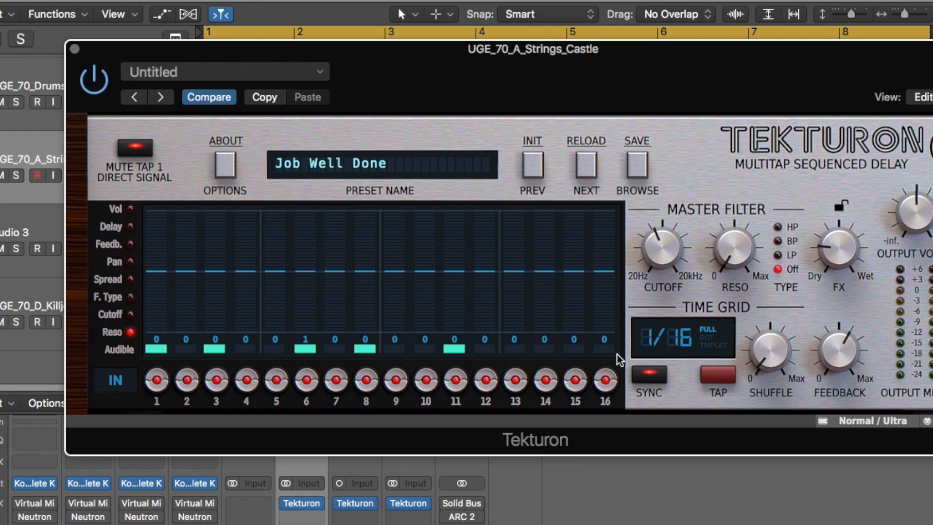
- Try the Shuffle control and a fully wet FX mix, set FX to 71/29 (Dry/Wet) and play the arrangement
{"action": "left_click_drag", "start_coordinate": [770, 351], "coordinate": [766, 297]}
{"action": "left_click_drag", "start_coordinate": [833, 252], "coordinate": [835, 237]}
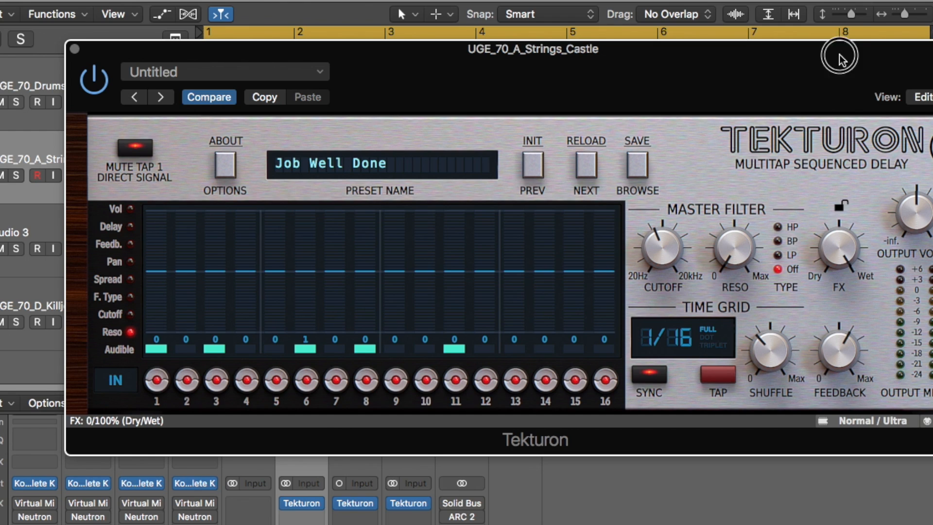
{"action": "left_click", "coordinate": [836, 209]}
{"action": "left_click_drag", "start_coordinate": [843, 242], "coordinate": [843, 374]}
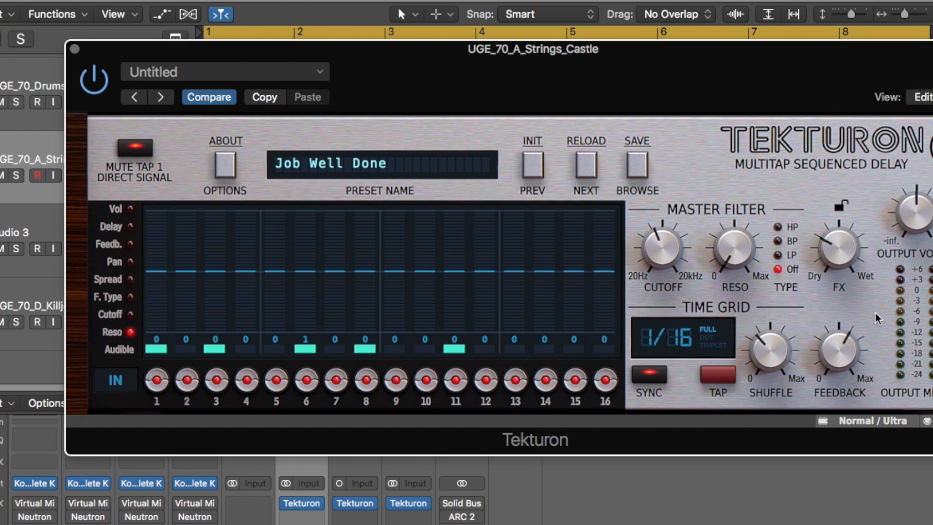
{"action": "left_click_drag", "start_coordinate": [844, 252], "coordinate": [838, 287]}
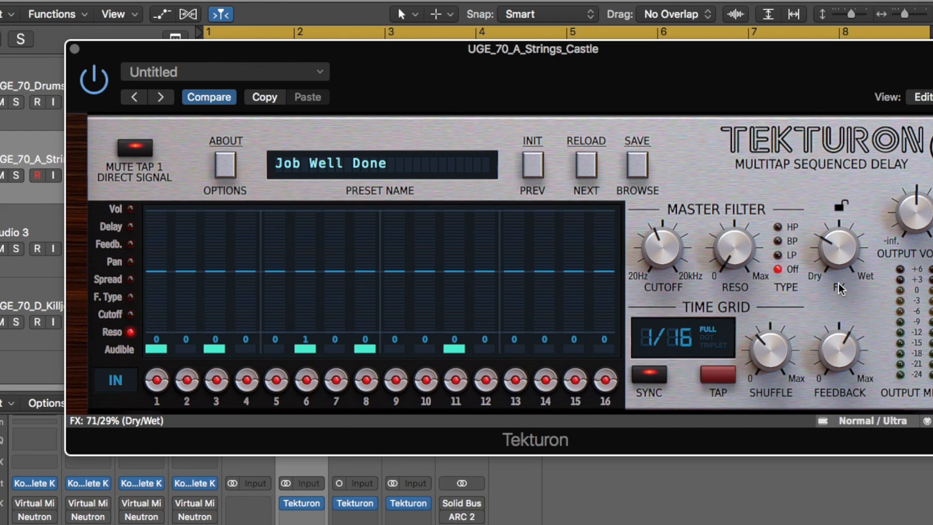
{"action": "key", "text": "space"}
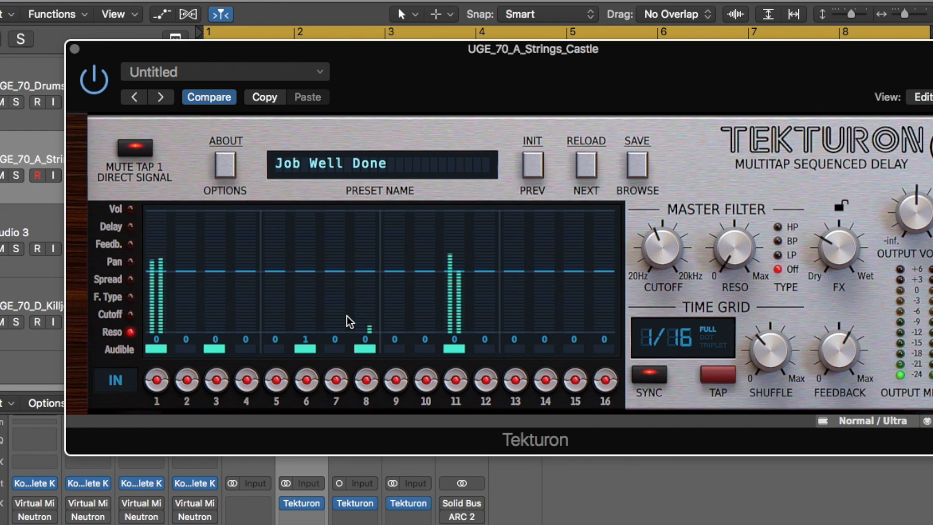
- Bring the Tekturon interface fully into view and examine the real-time and offline quality options
{"action": "left_click_drag", "start_coordinate": [635, 80], "coordinate": [553, 27]}
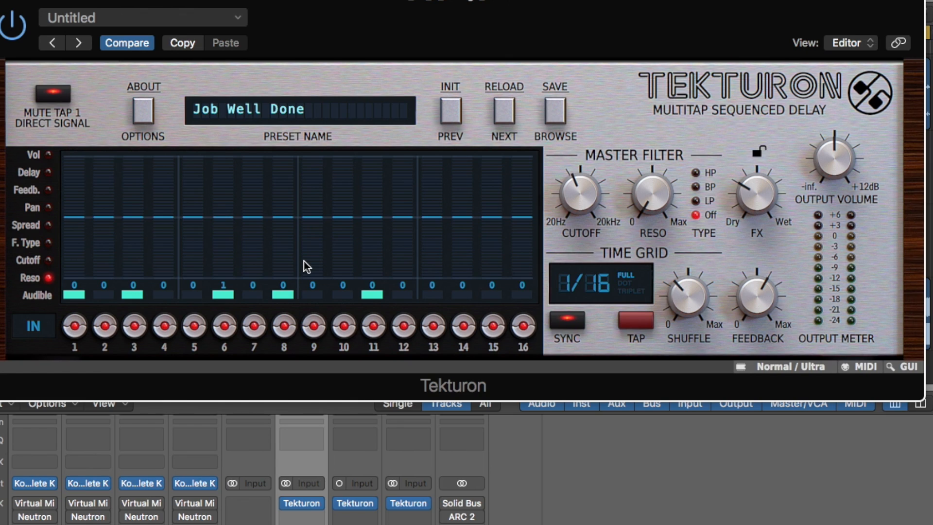
{"action": "left_click", "coordinate": [780, 368]}
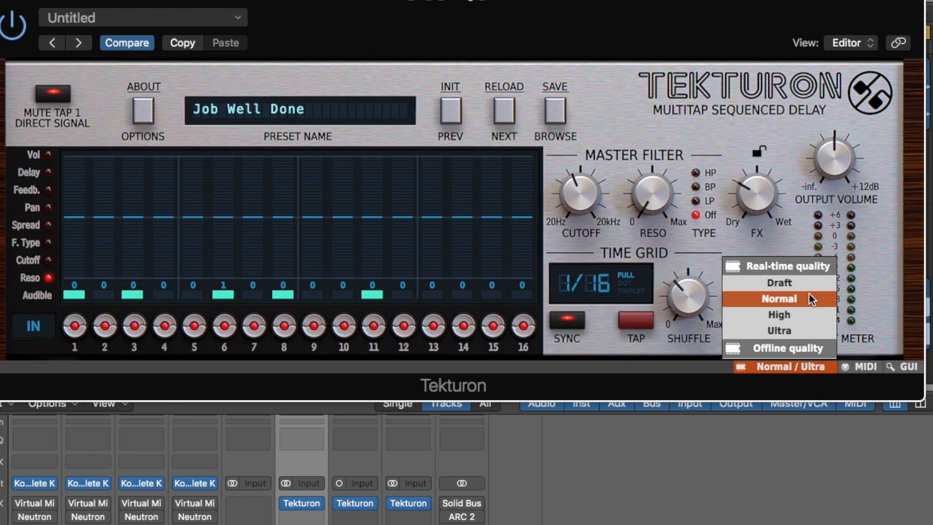
{"action": "left_click", "coordinate": [785, 350]}
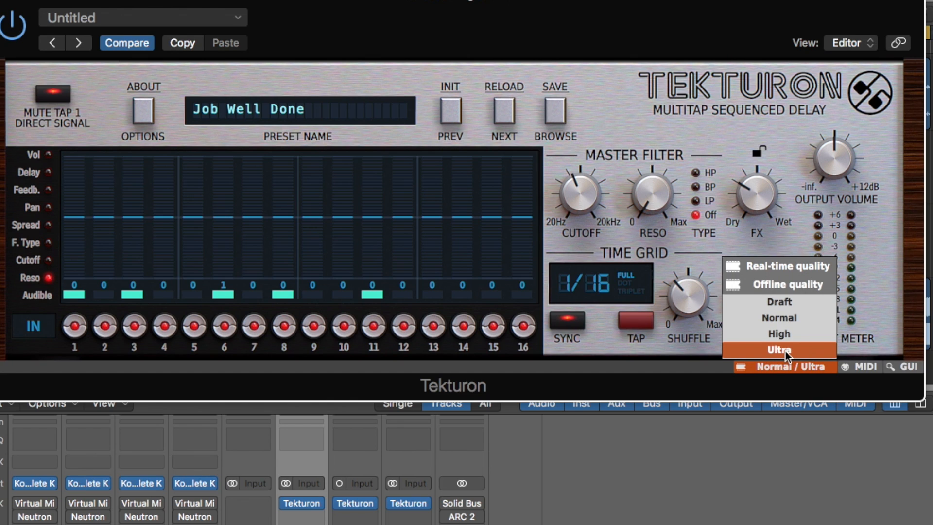
{"action": "left_click", "coordinate": [798, 269]}
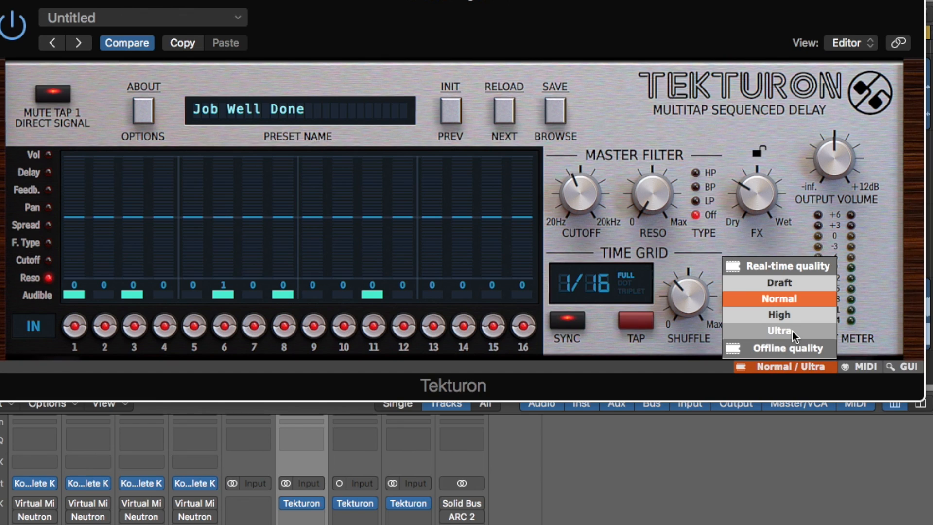
- Check the available offline quality levels and return to the list of real-time quality levels
{"action": "left_click", "coordinate": [791, 350]}
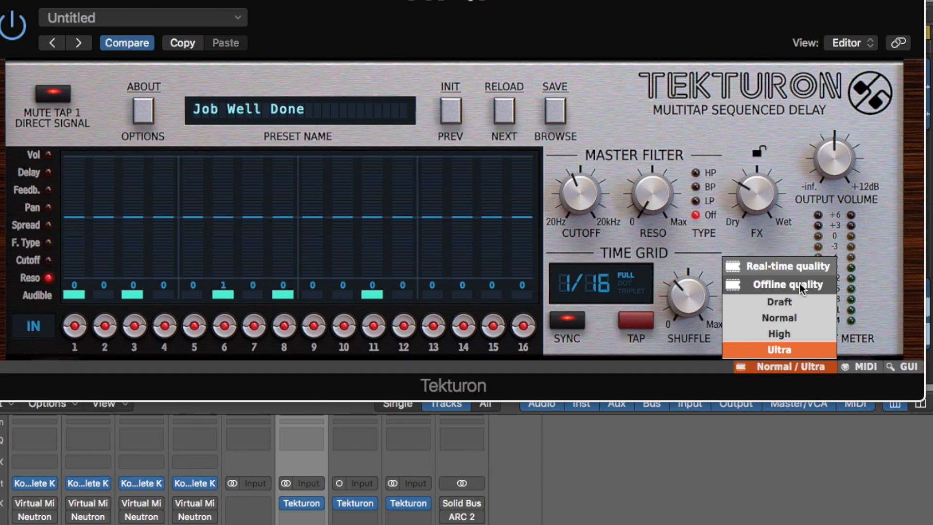
{"action": "left_click", "coordinate": [798, 268]}
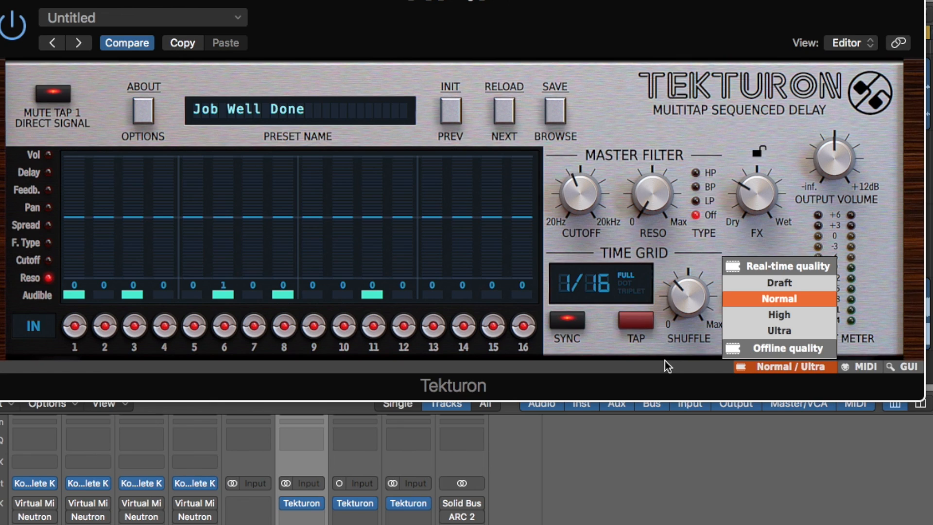
- View the preset browser and the Default Settings dialog, closing each one without changing anything
{"action": "left_click", "coordinate": [556, 112]}
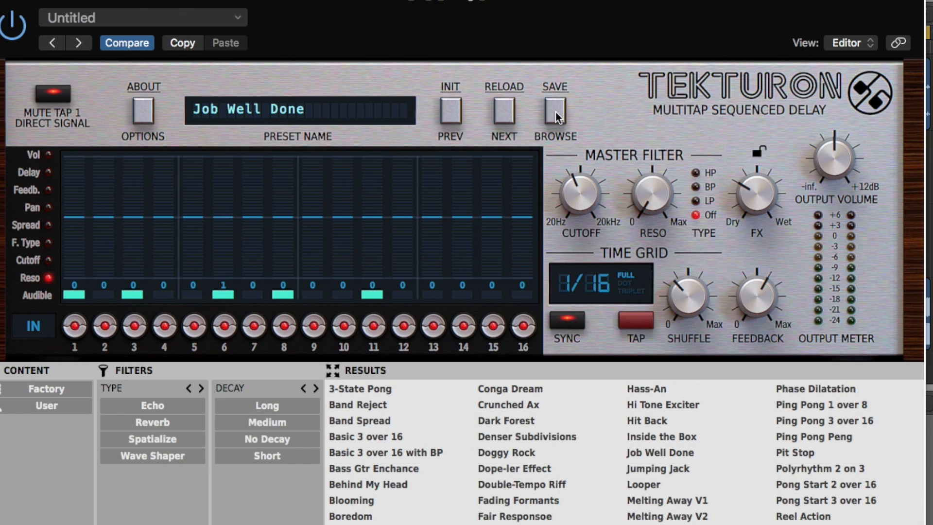
{"action": "left_click", "coordinate": [555, 112]}
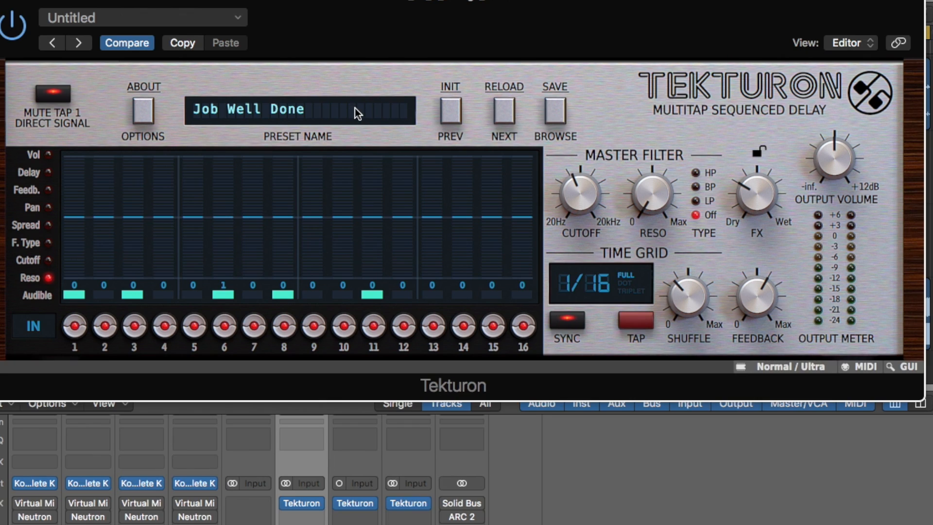
{"action": "left_click", "coordinate": [142, 114]}
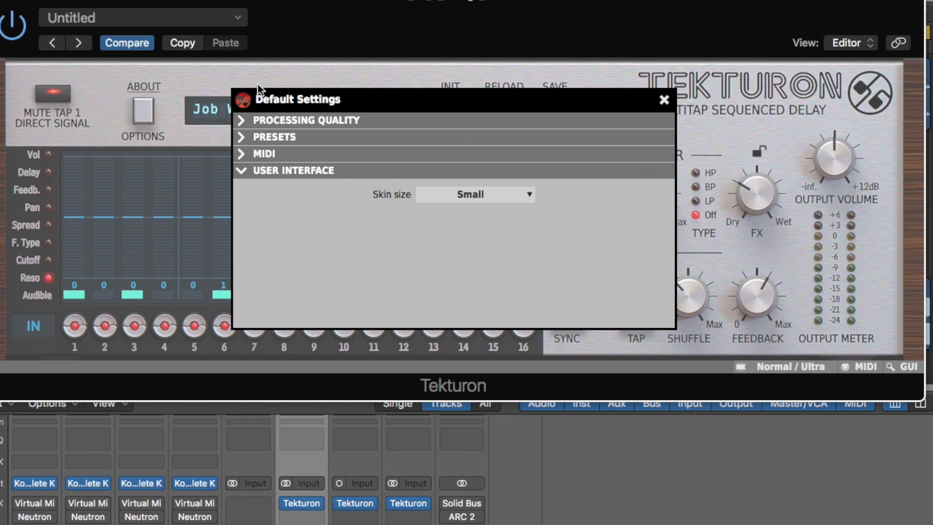
{"action": "left_click", "coordinate": [664, 100]}
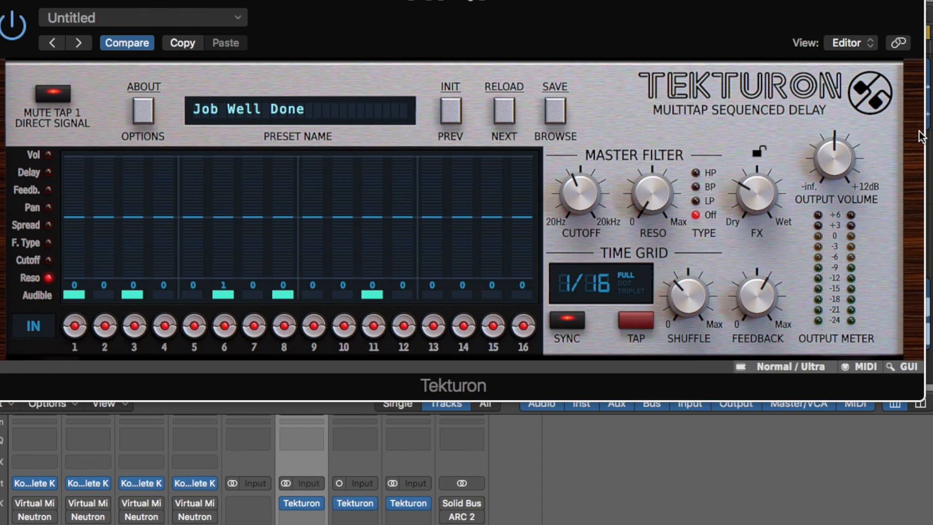